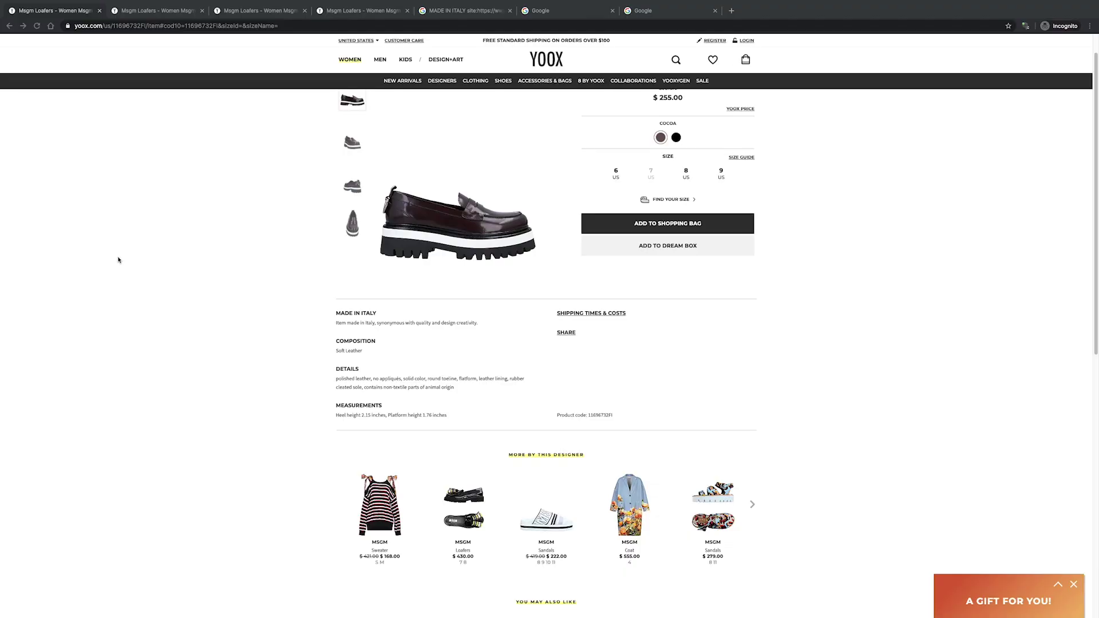
# - Examine the MSGM loafers product page from the main details through the recommendation sections to the footer
pyautogui.scroll(1, 120, 257)
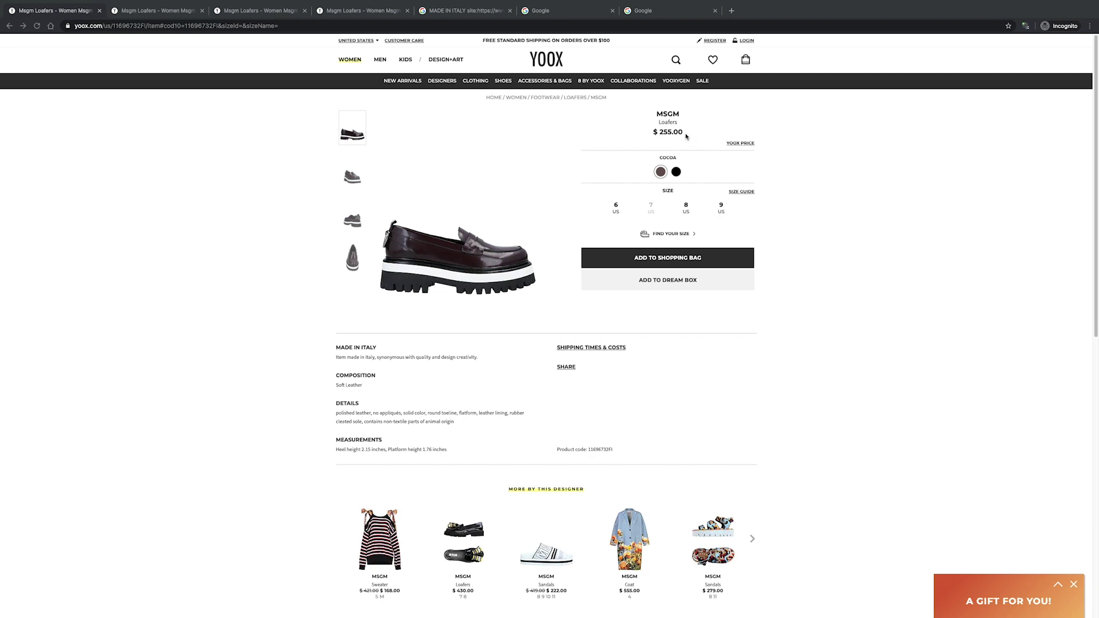
pyautogui.scroll(-12, 316, 282)
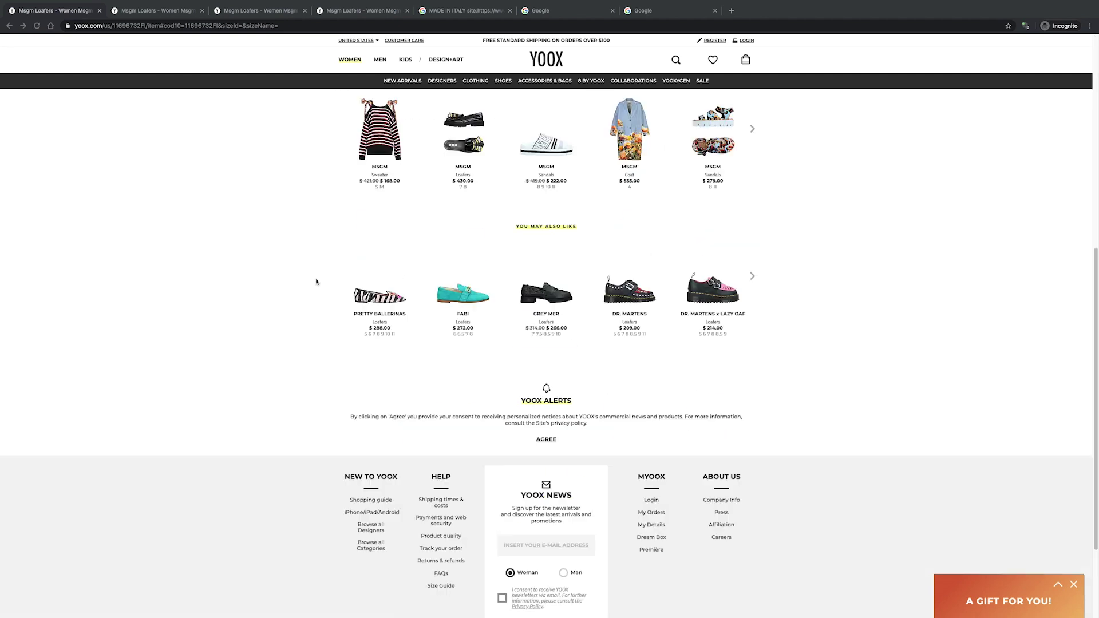
pyautogui.scroll(1, 315, 281)
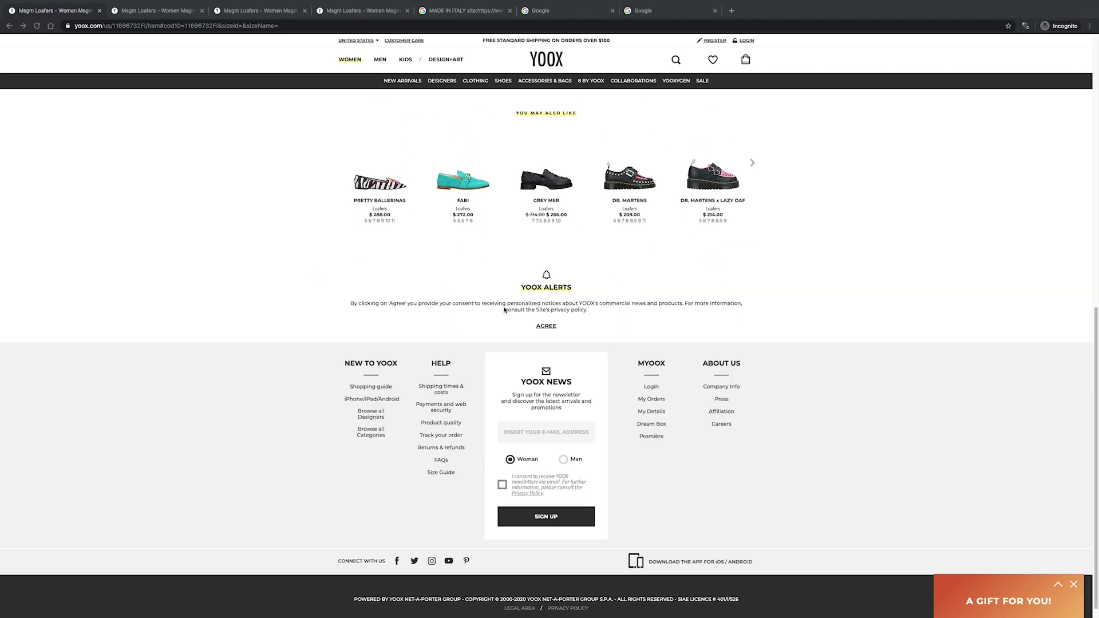
pyautogui.scroll(7, 504, 310)
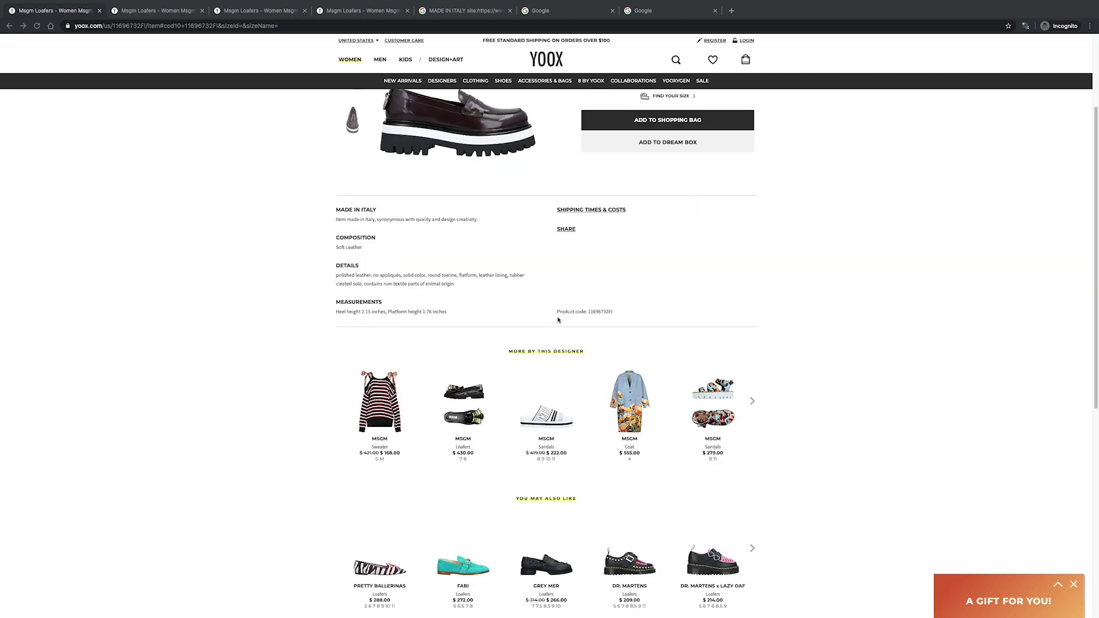
pyautogui.scroll(3, 558, 319)
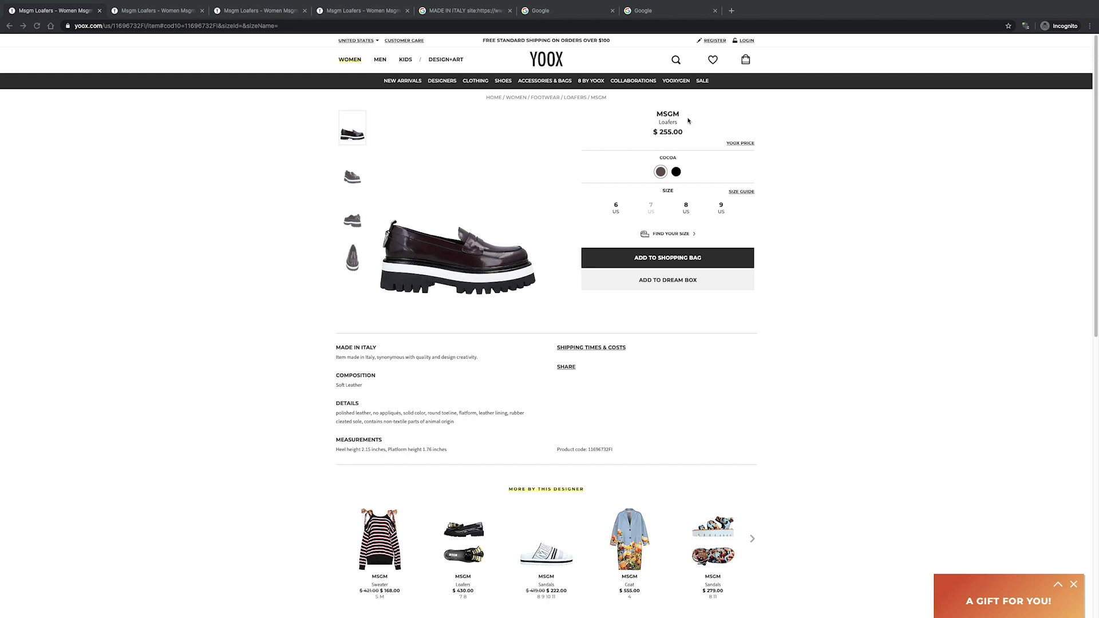
pyautogui.scroll(-5, 409, 383)
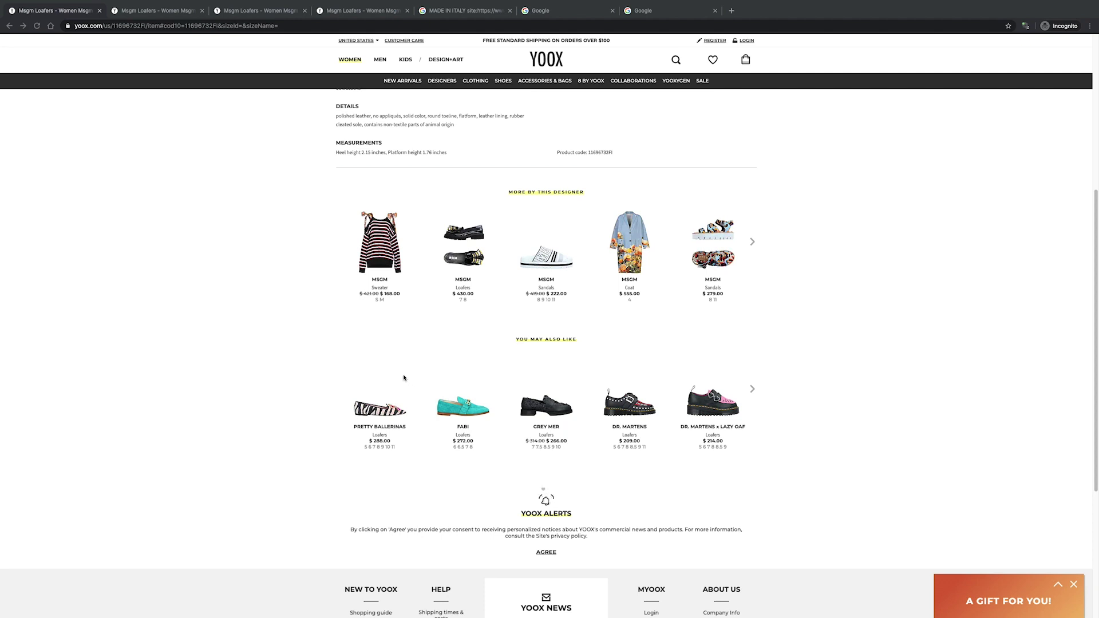
pyautogui.scroll(5, 416, 371)
pyautogui.scroll(-5, 416, 371)
pyautogui.scroll(-4, 416, 371)
pyautogui.scroll(9, 416, 371)
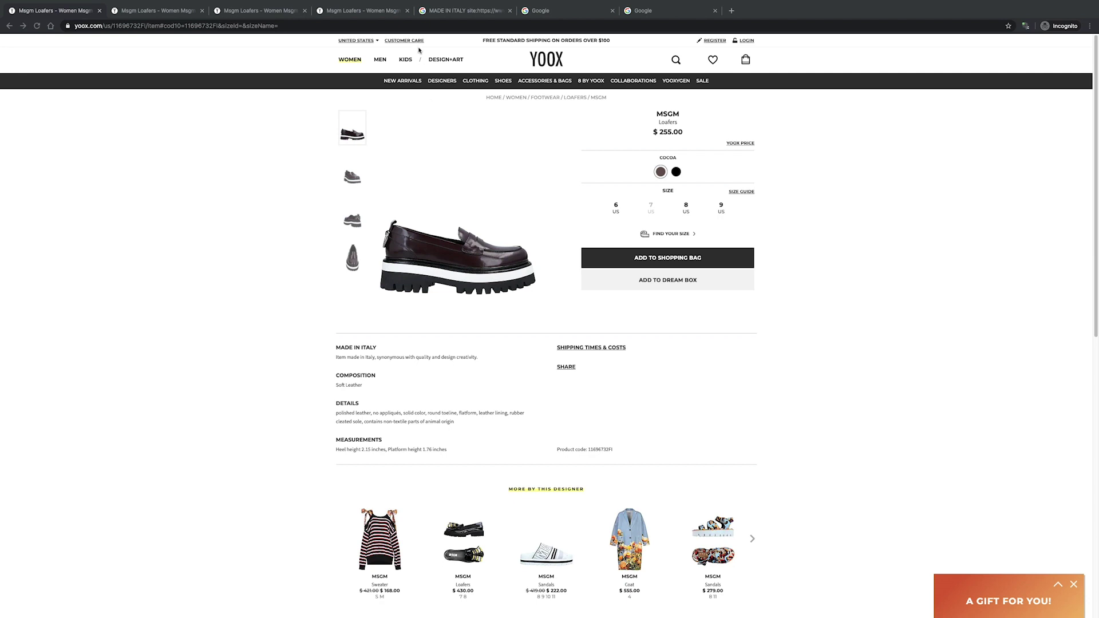
# - Copy the loafers page's URL and search Google for it with the site: operator
pyautogui.click(118, 27)
pyautogui.hotkey('ctrl', 'c')
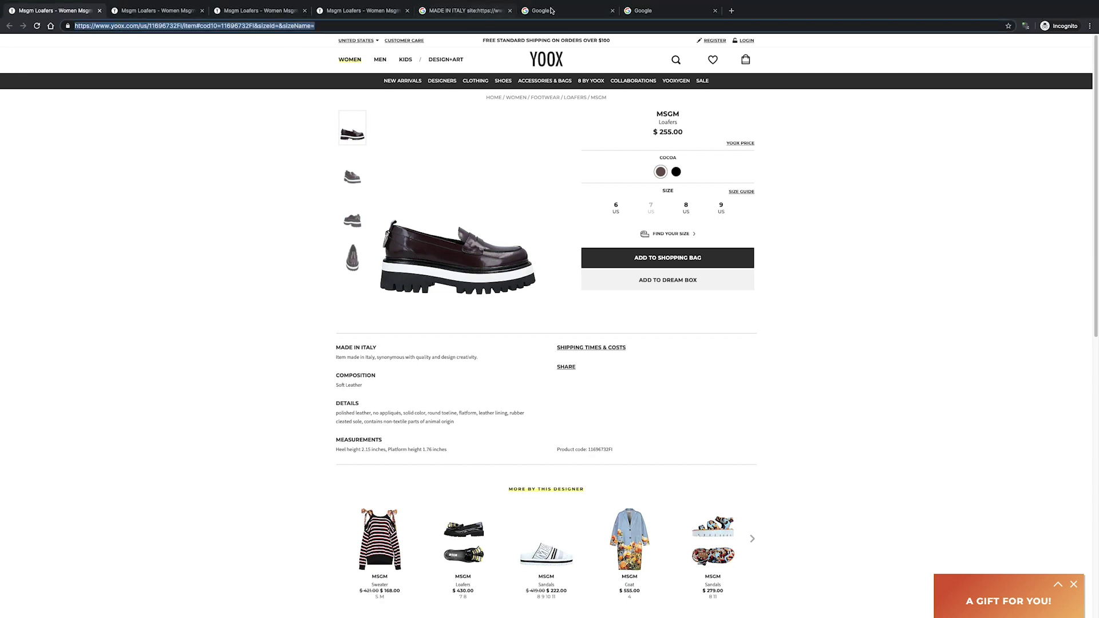
pyautogui.click(530, 13)
pyautogui.write('site:')
pyautogui.hotkey('ctrl', 'v')
pyautogui.press('Return')
# - Highlight the MADE IN ITALY heading on the product page and review the existing Google search combining that phrase with site: and the page's URL
pyautogui.tripleClick(335, 347)
pyautogui.click(335, 347)
pyautogui.moveTo(335, 347); pyautogui.dragTo(410, 347)
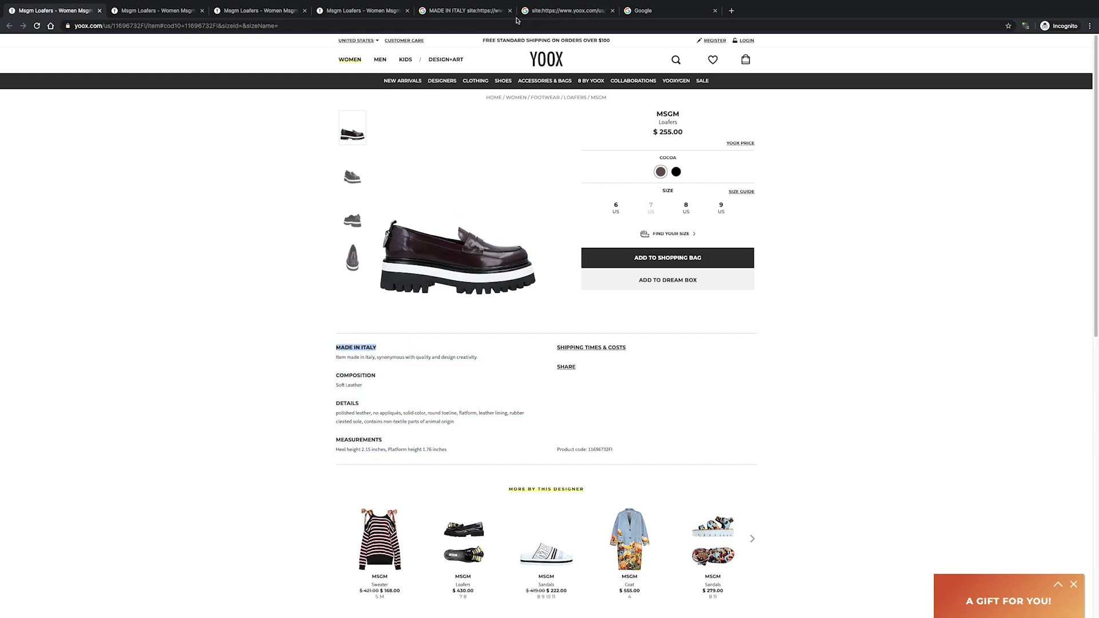
pyautogui.click(463, 10)
pyautogui.click(29, 215)
pyautogui.click(162, 52)
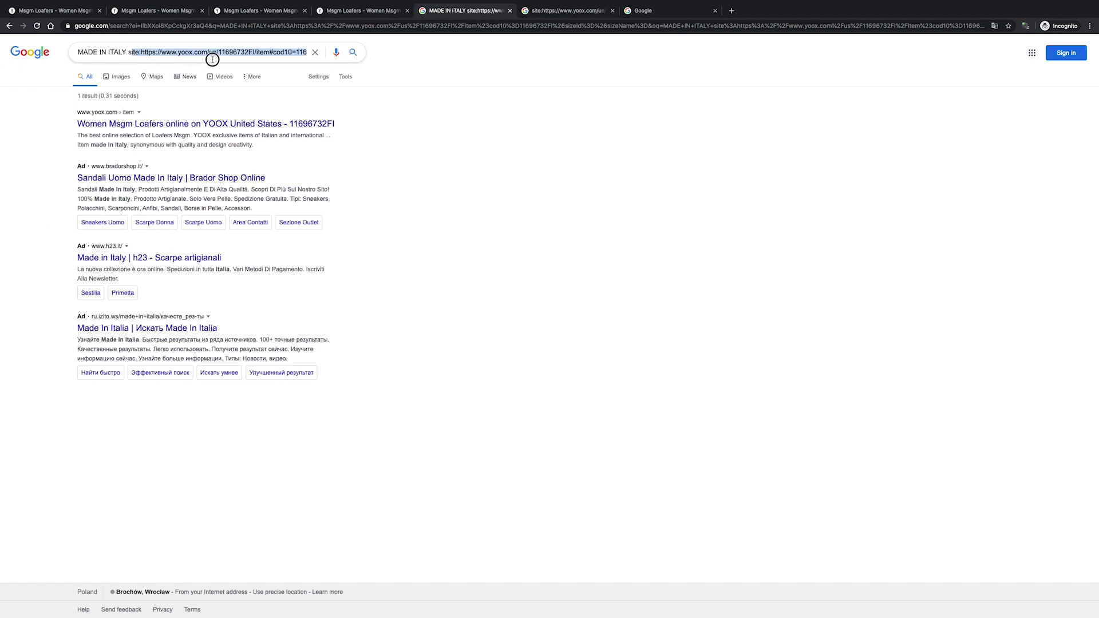
pyautogui.moveTo(251, 52); pyautogui.dragTo(143, 68)
pyautogui.click(112, 53)
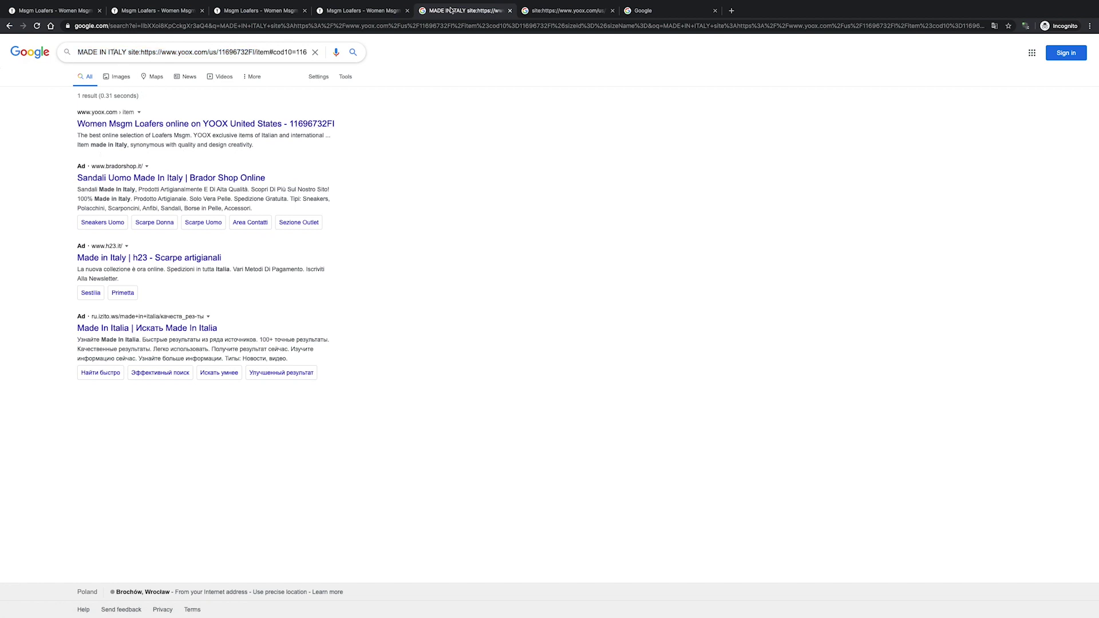
# - Return to the loafers page and highlight text in the description under MADE IN ITALY
pyautogui.click(65, 14)
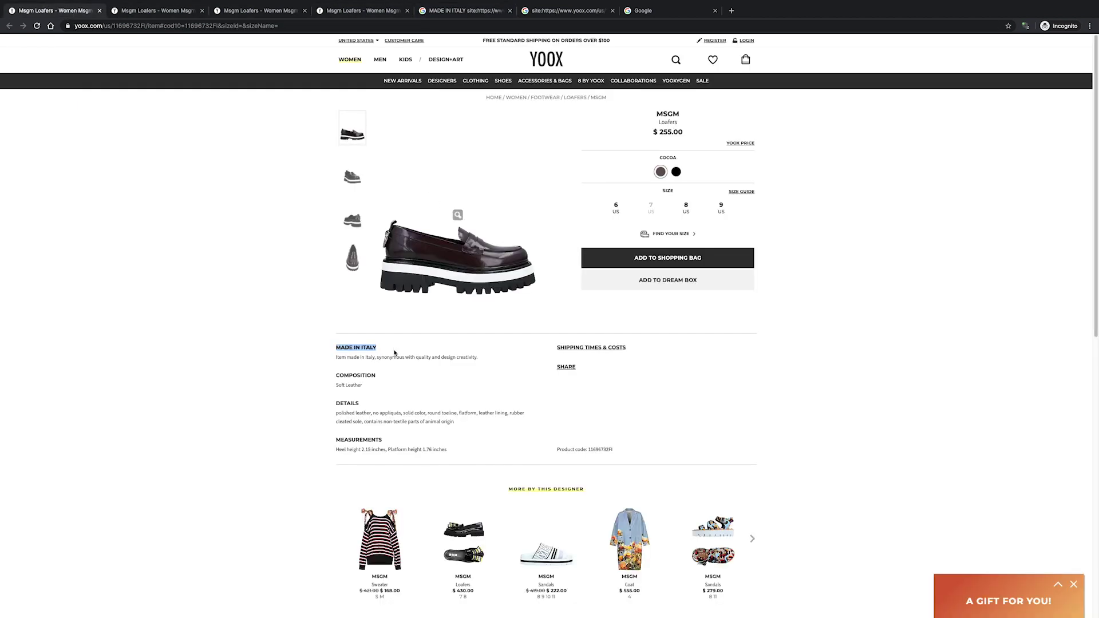
pyautogui.moveTo(335, 359); pyautogui.dragTo(421, 358)
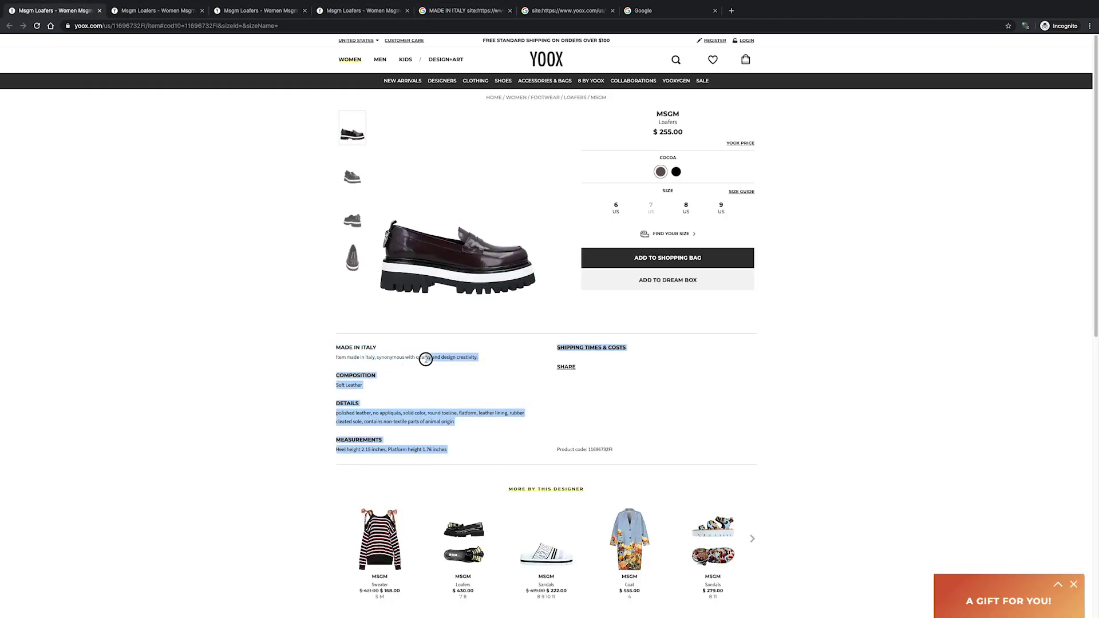
pyautogui.click(427, 357)
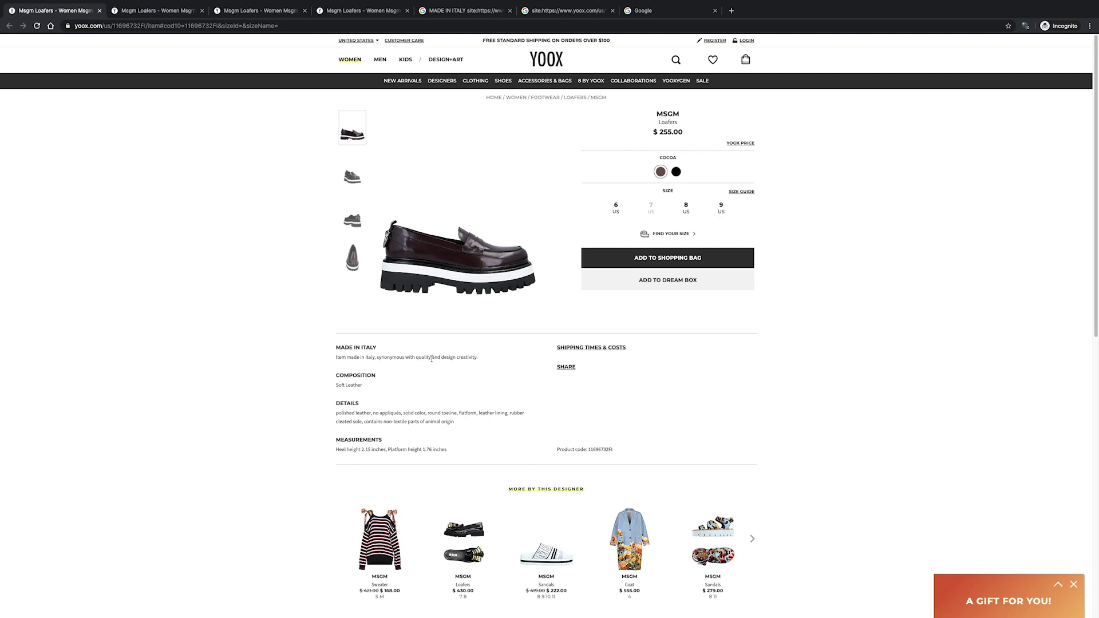
# - Copy the heading MORE BY THIS DESIGNER and search Google for it in front of the page's site: query
pyautogui.scroll(-5, 432, 359)
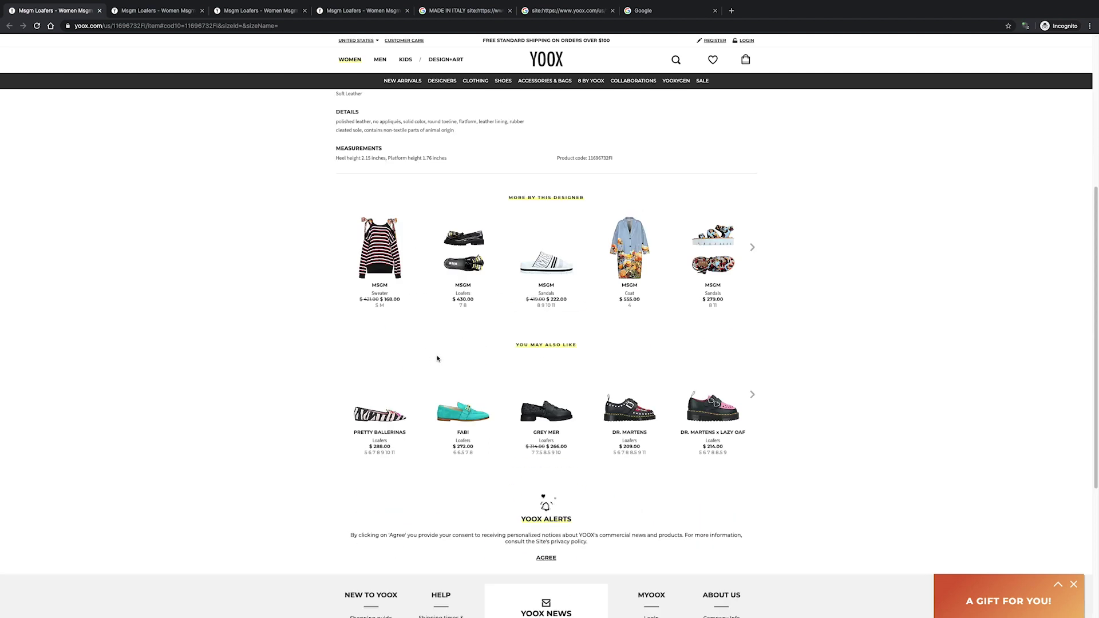
pyautogui.moveTo(509, 197); pyautogui.dragTo(586, 198)
pyautogui.press('super+c')
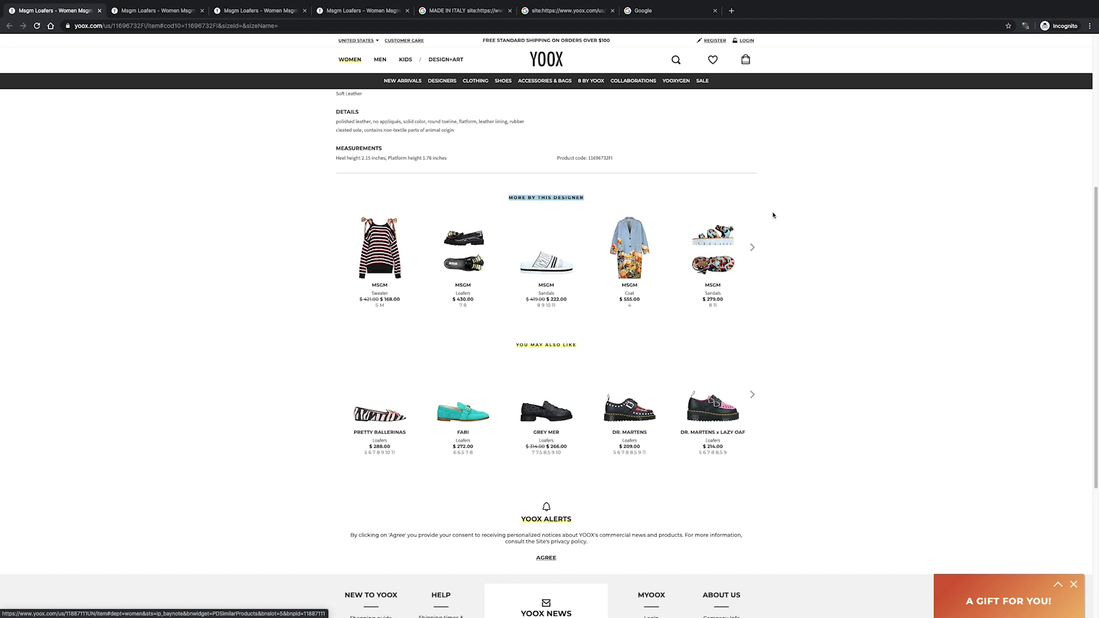
pyautogui.click(586, 10)
pyautogui.click(90, 52)
pyautogui.press('super+v')
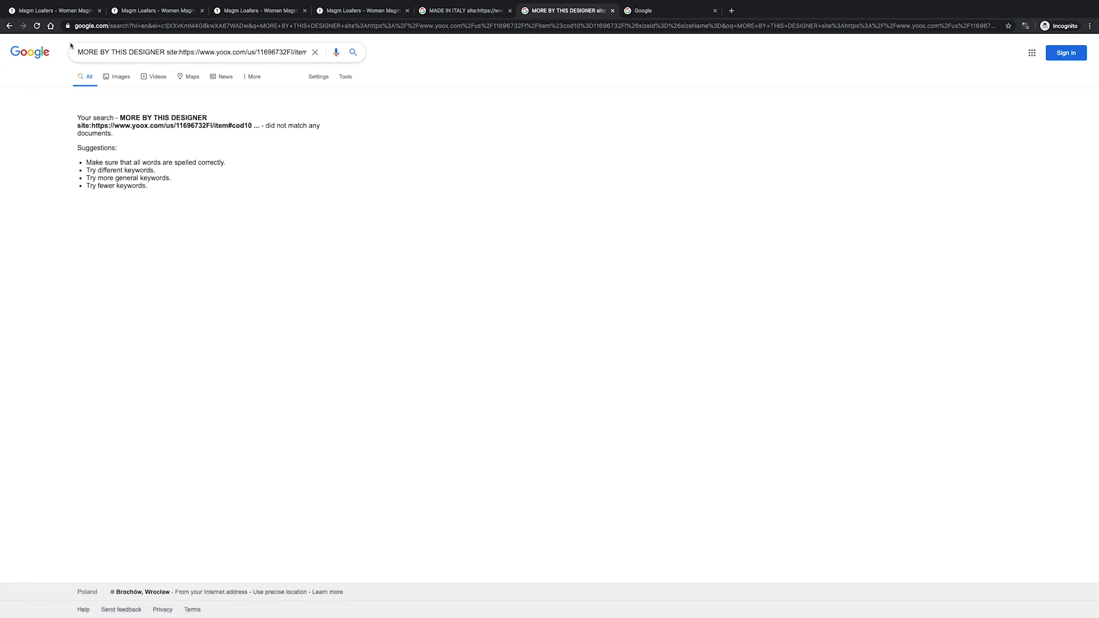
# - Copy the heading YOU MAY ALSO LIKE and search Google for it in place of the previous phrase before the site: query
pyautogui.click(47, 16)
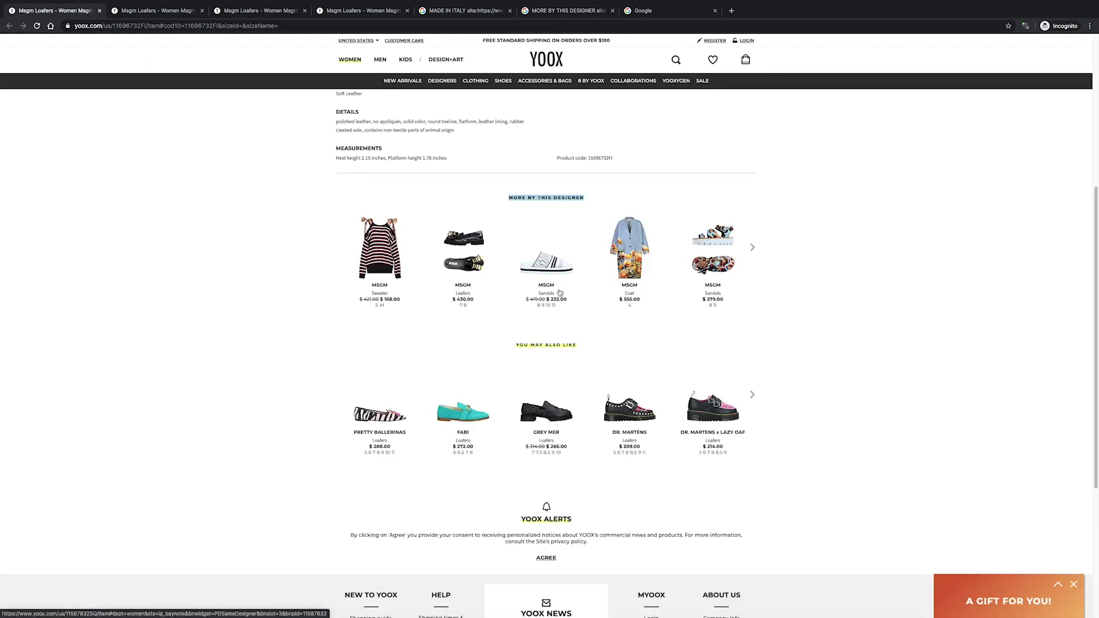
pyautogui.tripleClick(555, 343)
pyautogui.press('super+c')
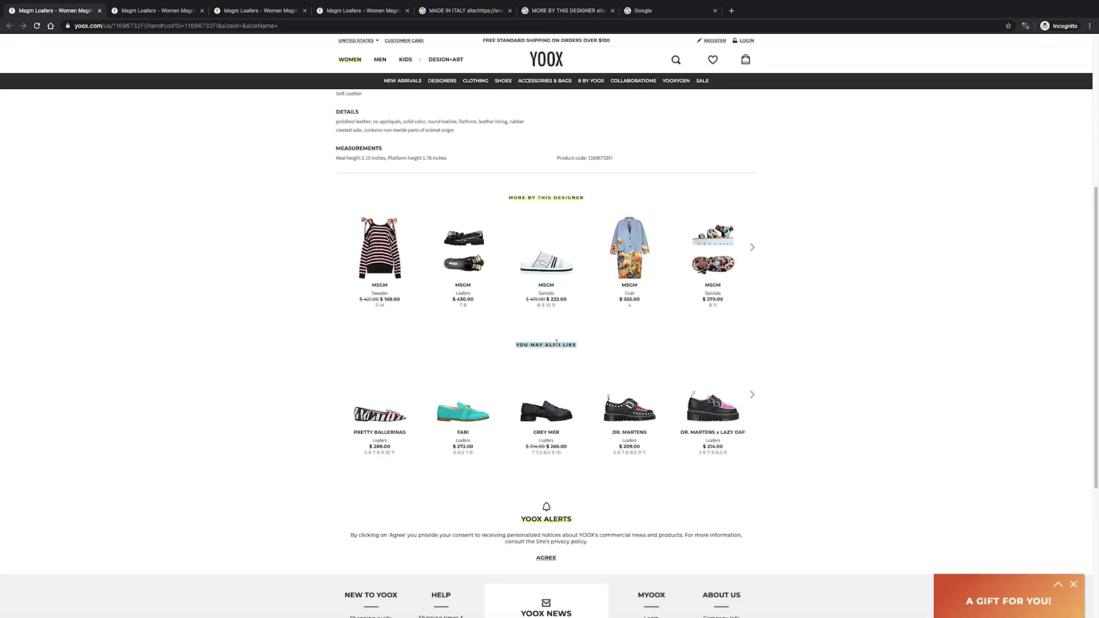
pyautogui.click(558, 12)
pyautogui.moveTo(167, 52); pyautogui.dragTo(75, 46)
pyautogui.press('super+v')
pyautogui.press('Return')
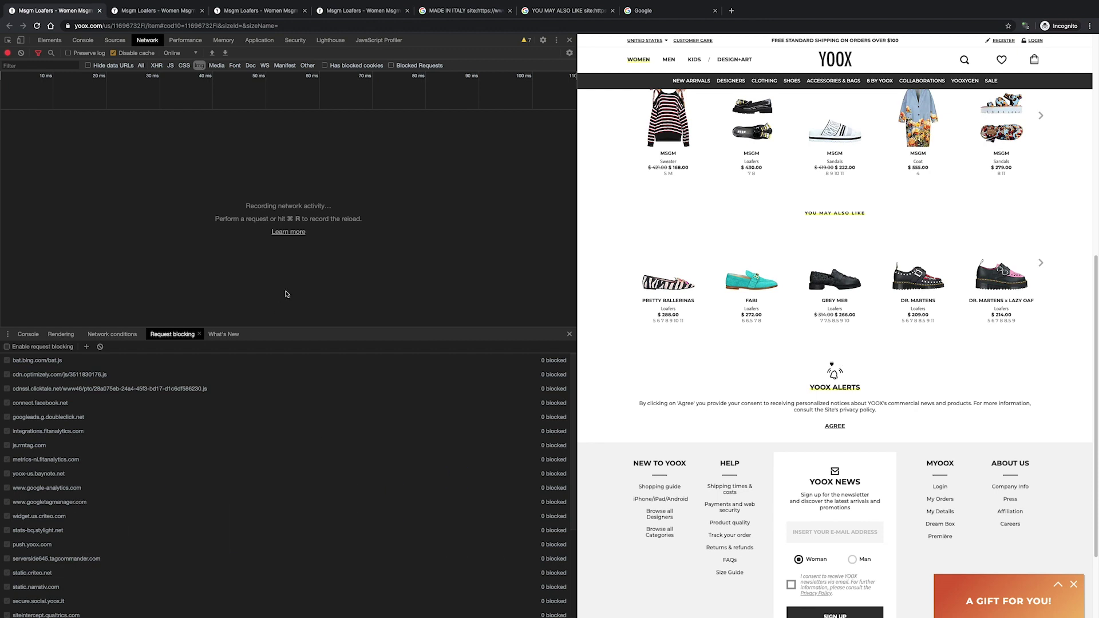
# - Narrow the developer tools, reload the loafers page to record its network requests, and filter them to images
pyautogui.moveTo(577, 242); pyautogui.dragTo(395, 243)
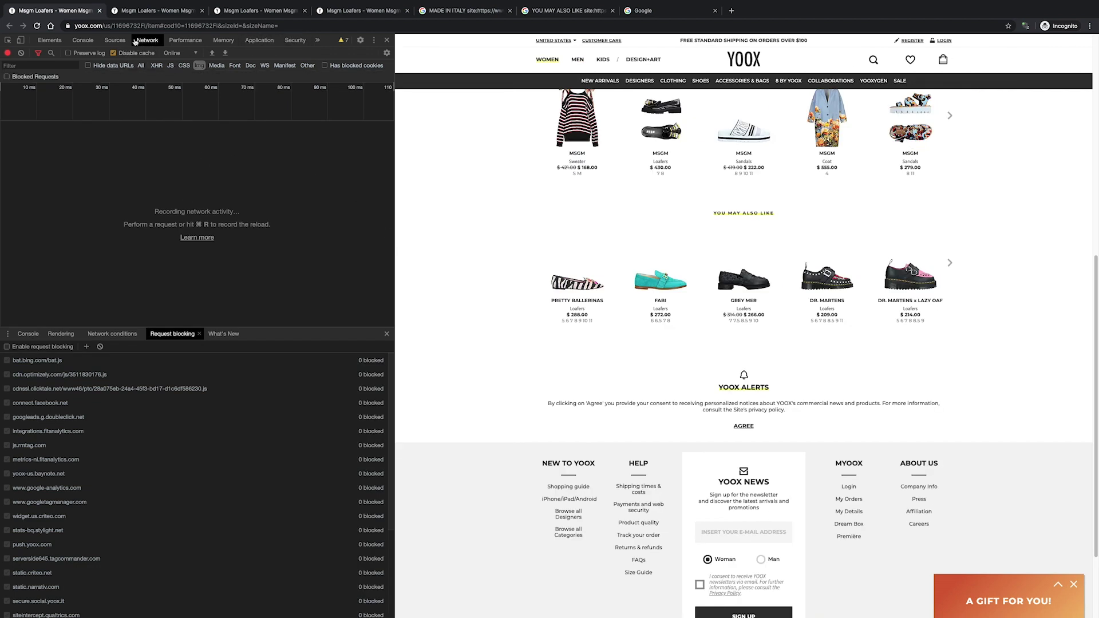
pyautogui.click(37, 26)
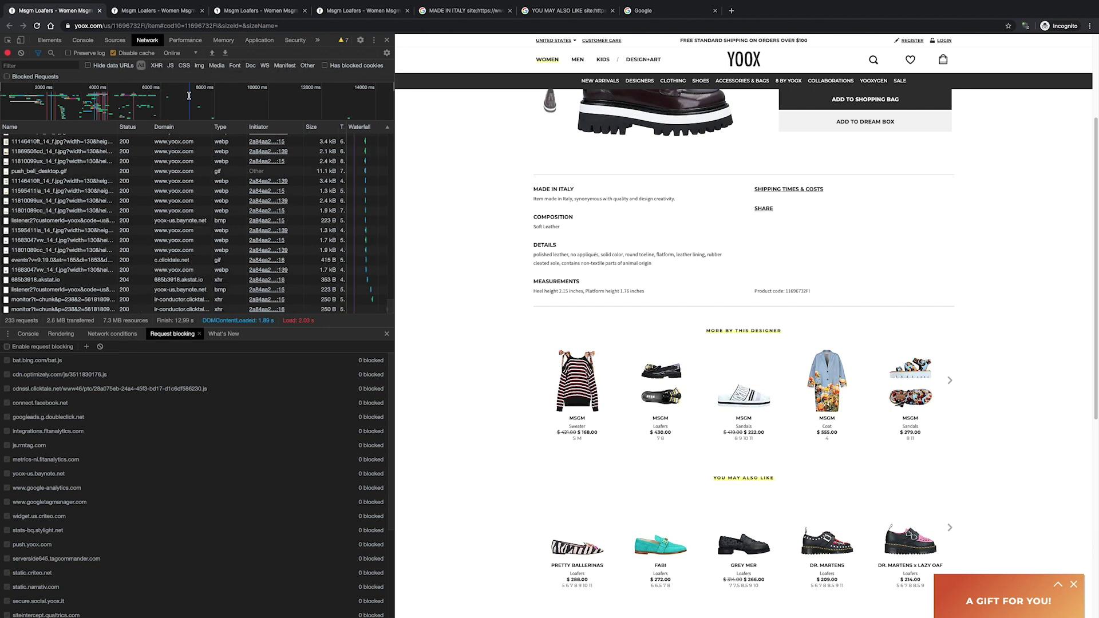
pyautogui.click(198, 66)
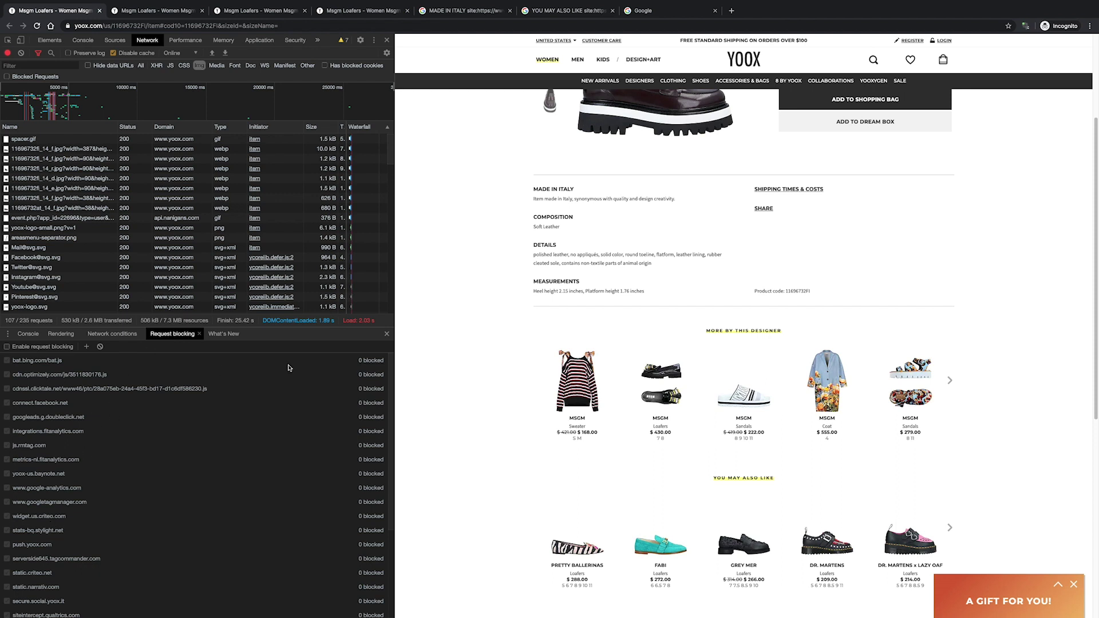
# - Enlarge the network request list and filter it to JavaScript files
pyautogui.moveTo(310, 330); pyautogui.dragTo(304, 419)
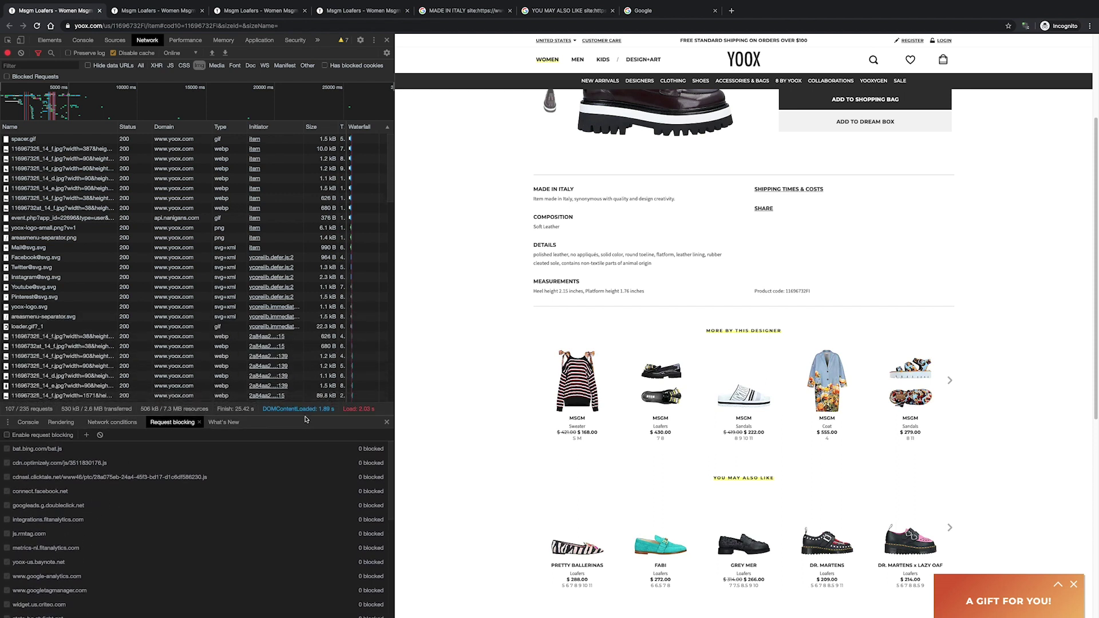
pyautogui.click(171, 67)
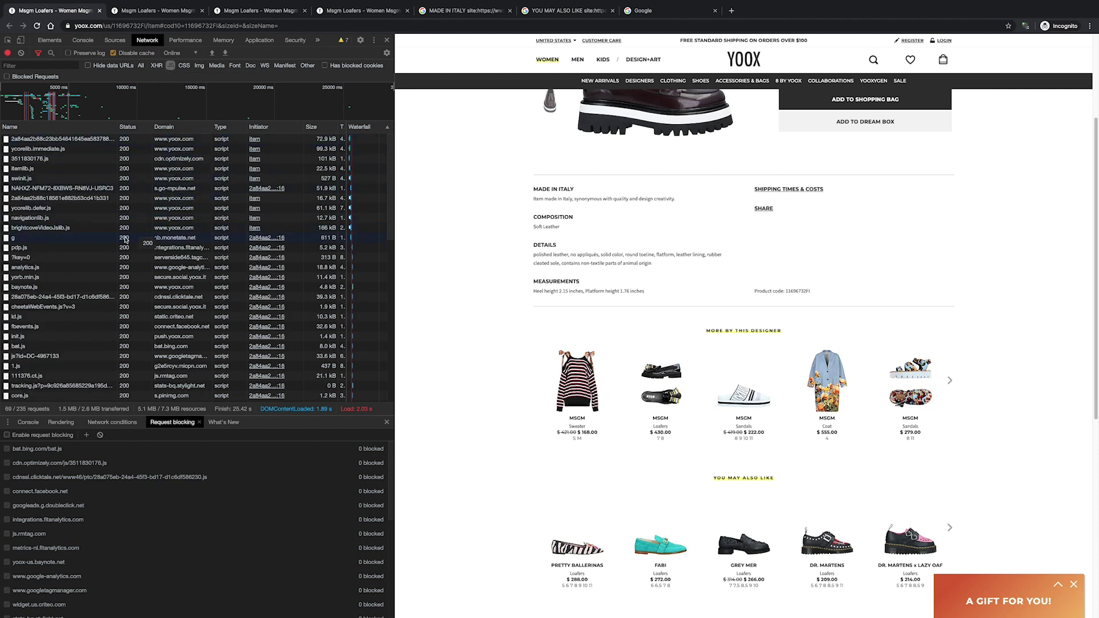
pyautogui.scroll(-2, 123, 250)
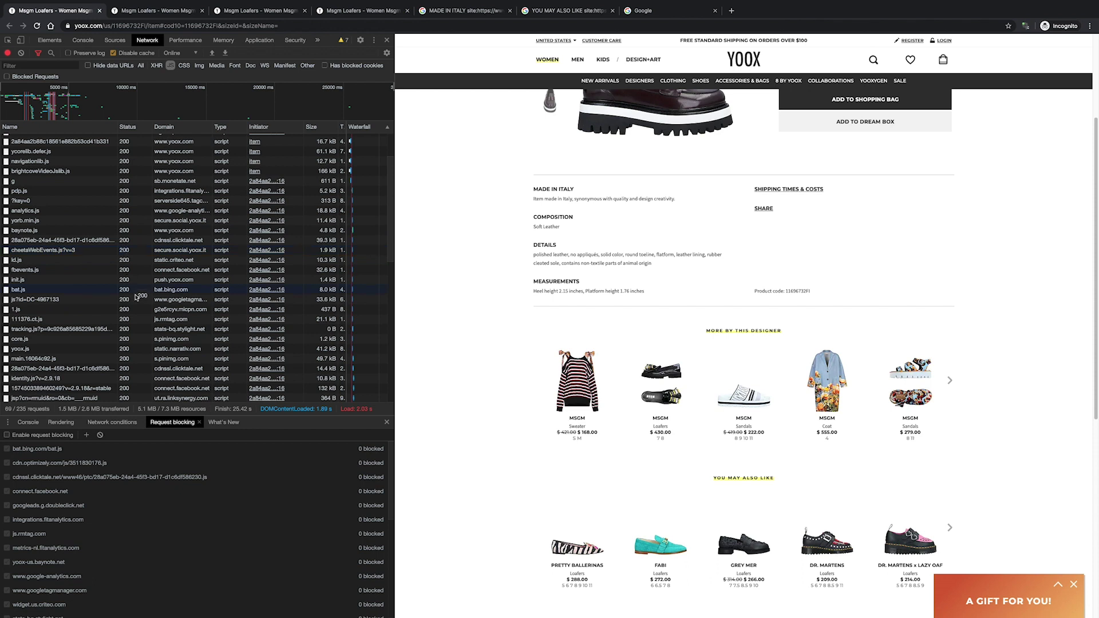
# - Block the request URL of the ld.js script from static.criteo.net
pyautogui.click(97, 264)
pyautogui.rightClick(97, 263)
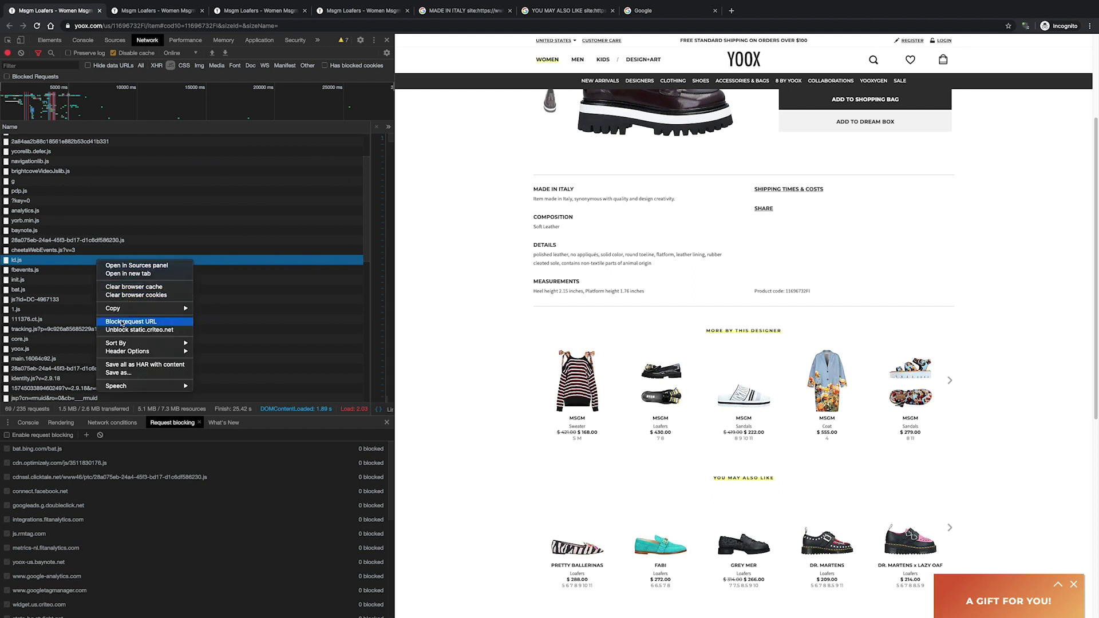
pyautogui.click(122, 322)
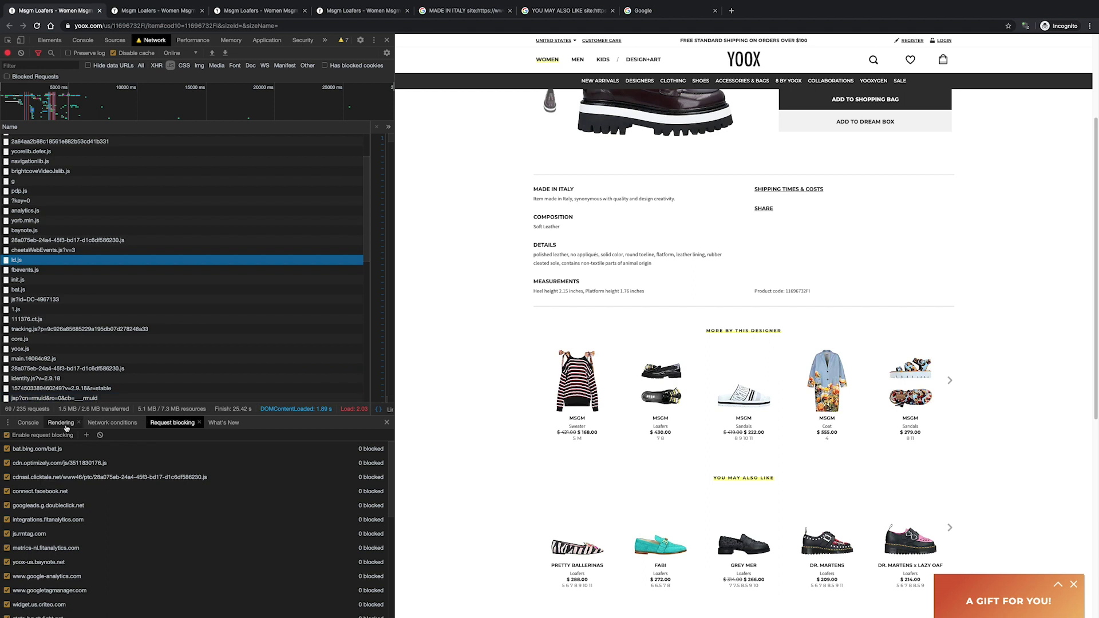
# - Switch request blocking off and on again, and reload the page with the listed patterns blocked
pyautogui.click(8, 435)
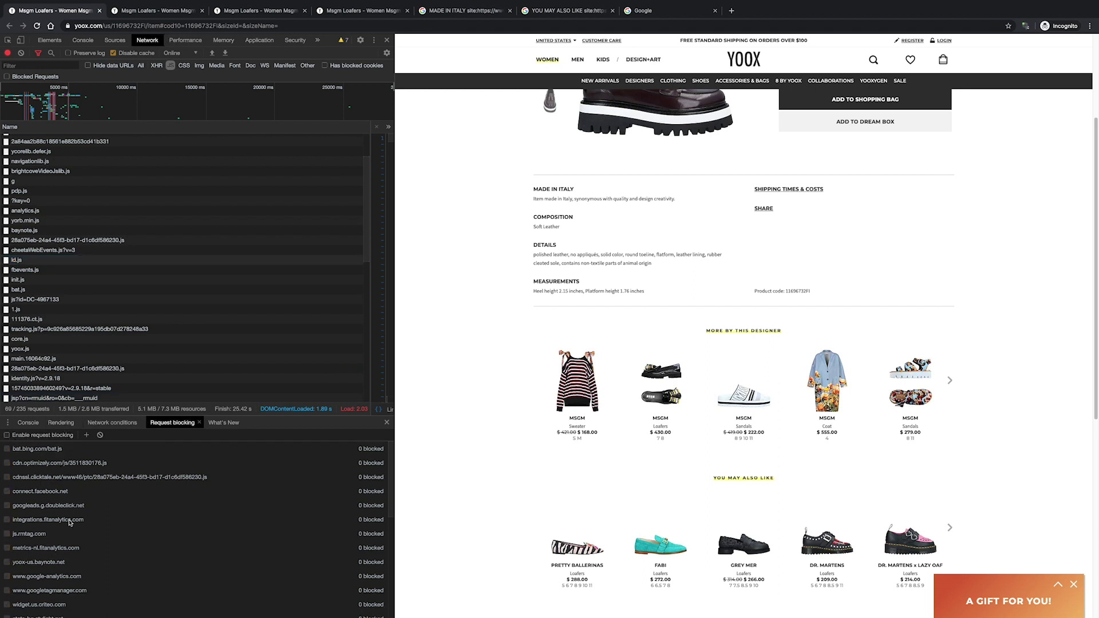
pyautogui.click(7, 435)
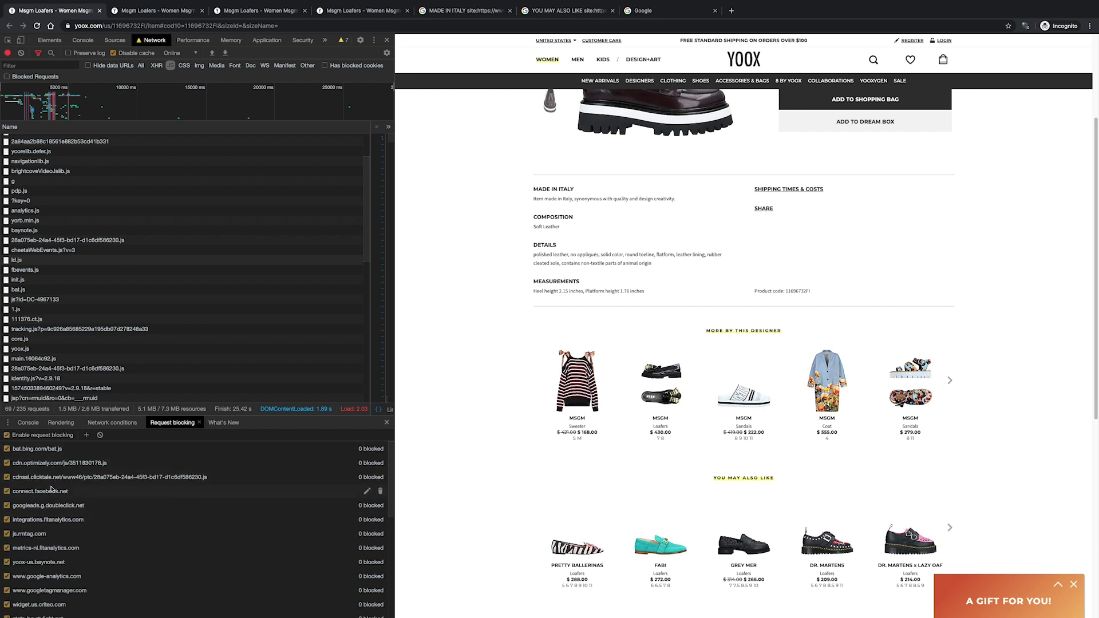
pyautogui.scroll(-5, 57, 509)
pyautogui.scroll(-5, 58, 520)
pyautogui.click(37, 26)
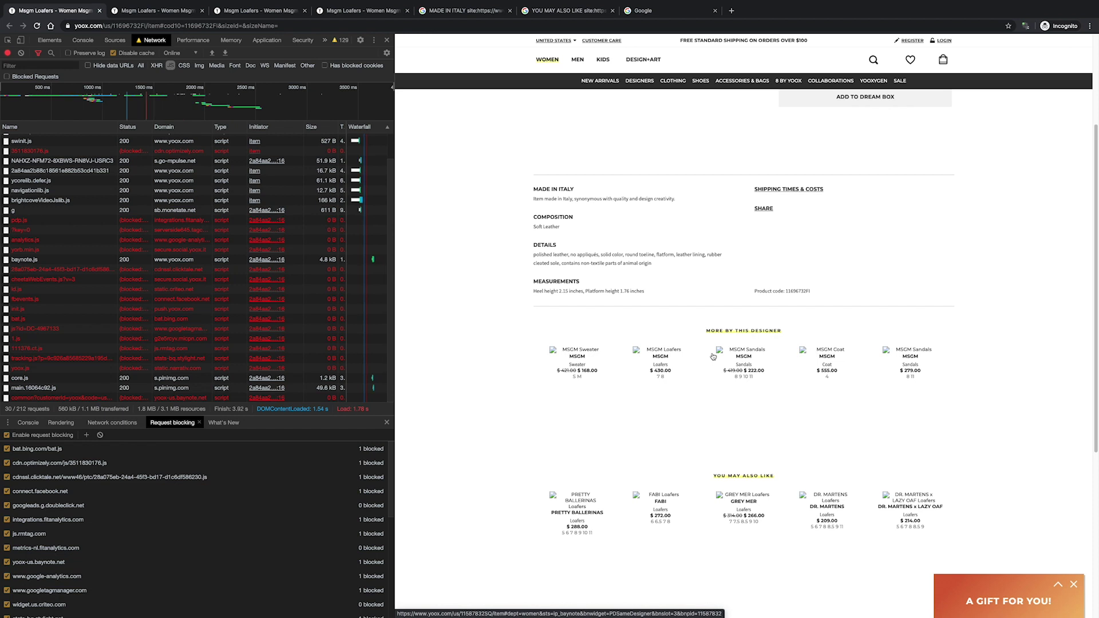
# - Check the MORE BY THIS DESIGNER and YOU MAY ALSO LIKE sections on the reloaded page, highlighting their headings
pyautogui.moveTo(643, 329); pyautogui.dragTo(793, 325)
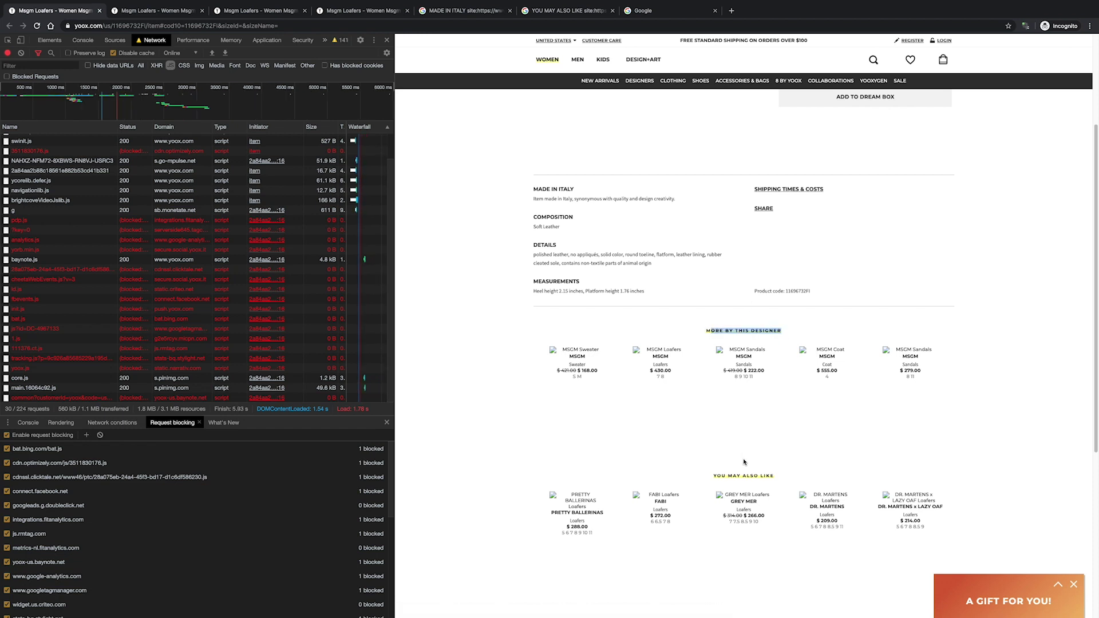
pyautogui.moveTo(713, 480); pyautogui.dragTo(775, 477)
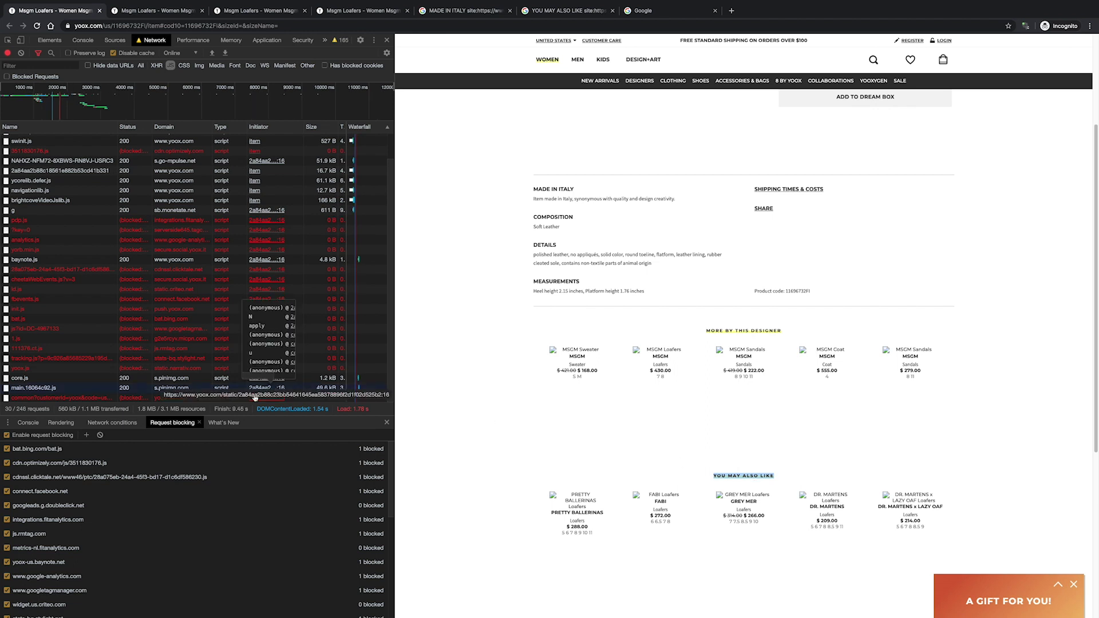
# - Add the blocking pattern .js to the request block list and reload the page to check its recommendation sections
pyautogui.scroll(-5, 69, 515)
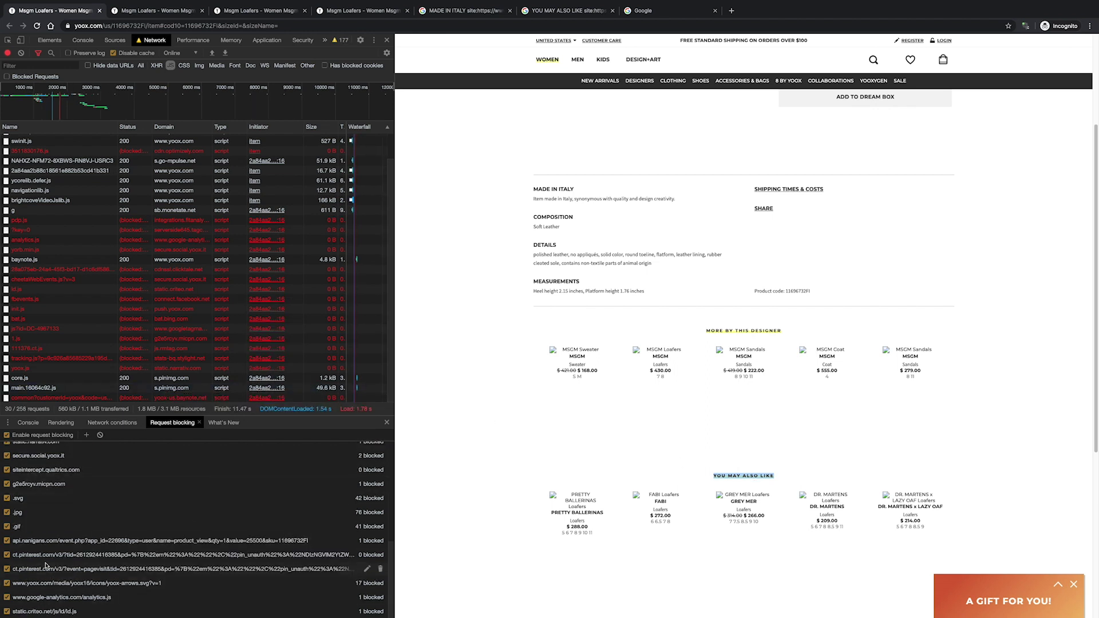
pyautogui.click(86, 435)
pyautogui.write('js')
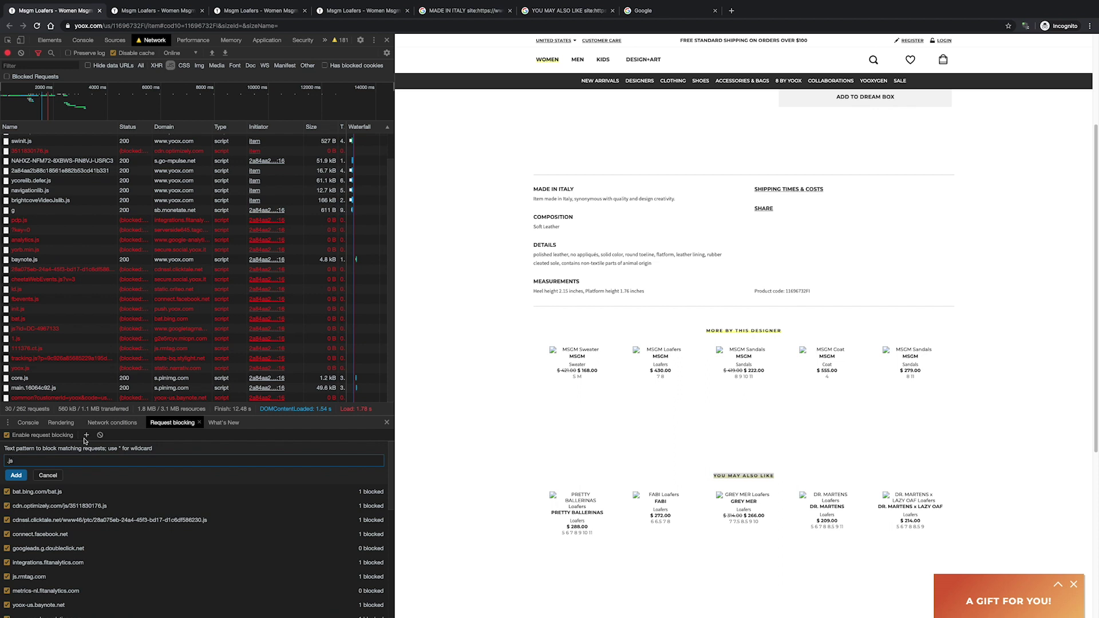
pyautogui.click(22, 476)
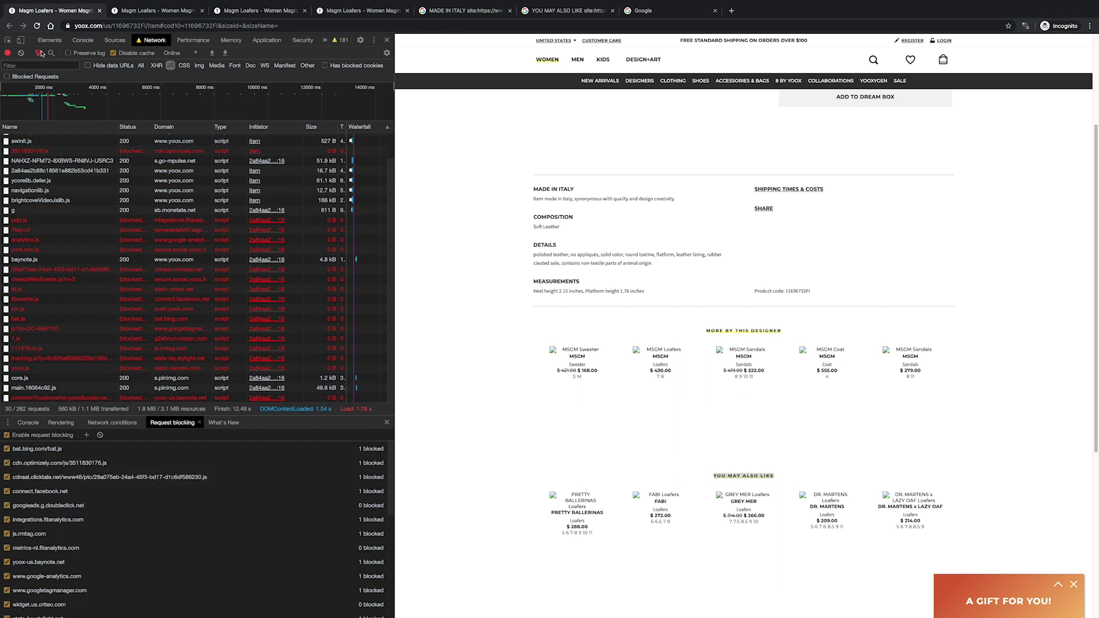
pyautogui.click(36, 25)
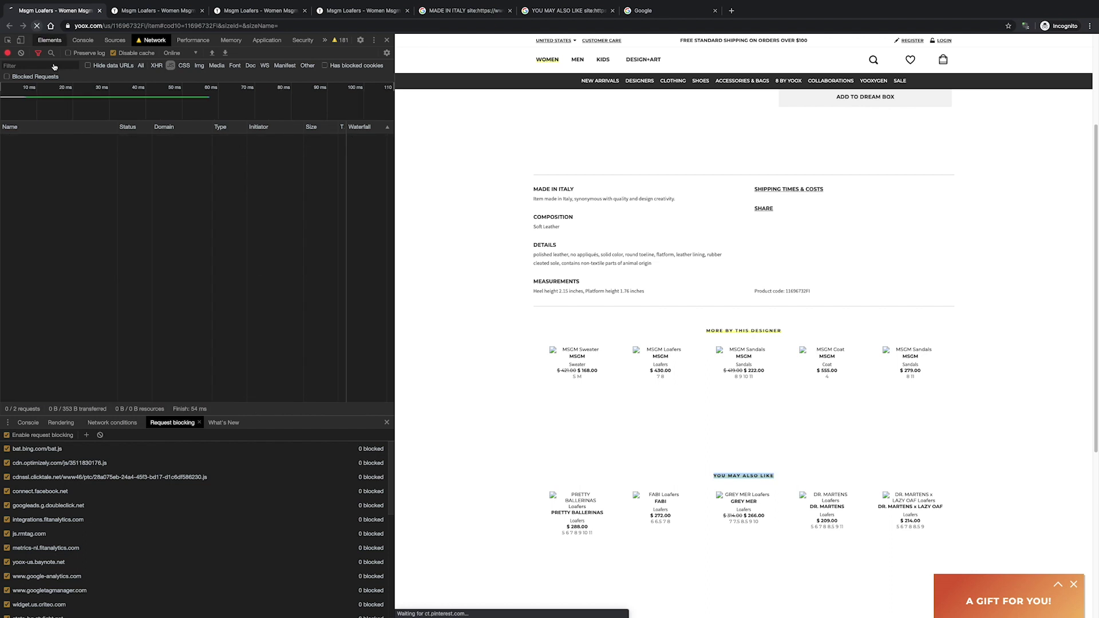
pyautogui.scroll(2, 578, 322)
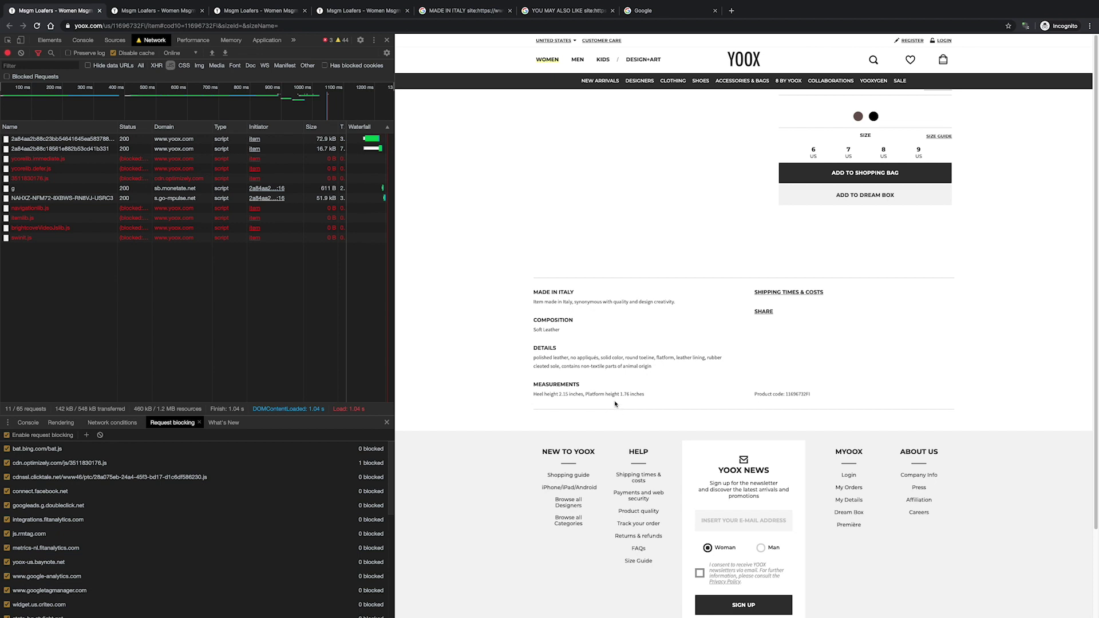
# - Compare the product page's recommendation sections with request blocking off and with JavaScript disabled, keeping the developer tools closed
pyautogui.click(18, 435)
pyautogui.click(37, 25)
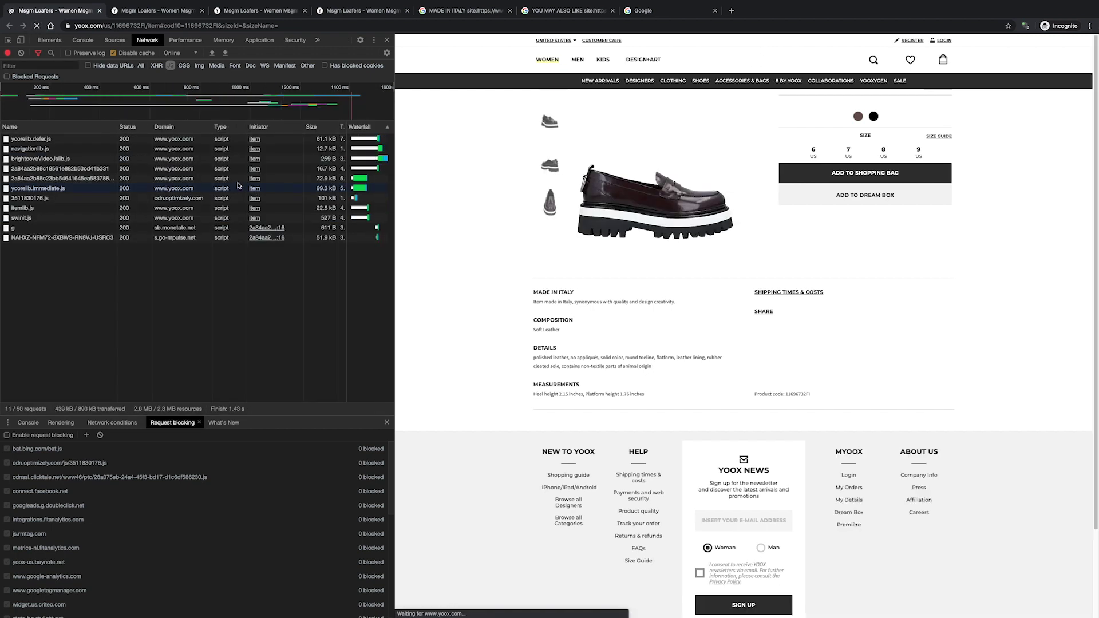
pyautogui.click(387, 41)
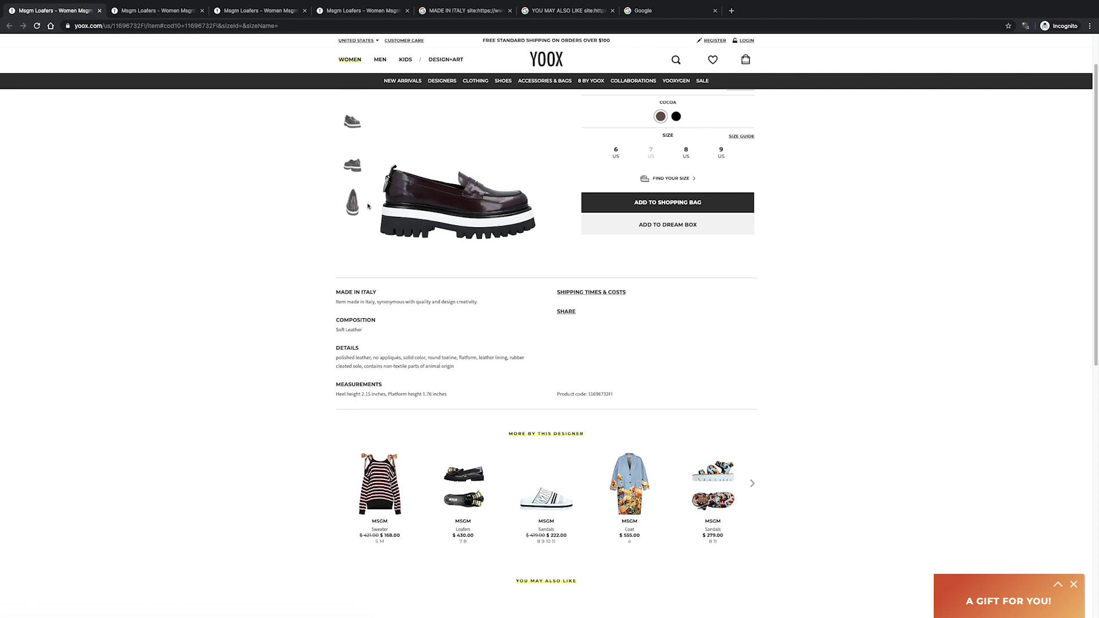
pyautogui.scroll(-5, 452, 269)
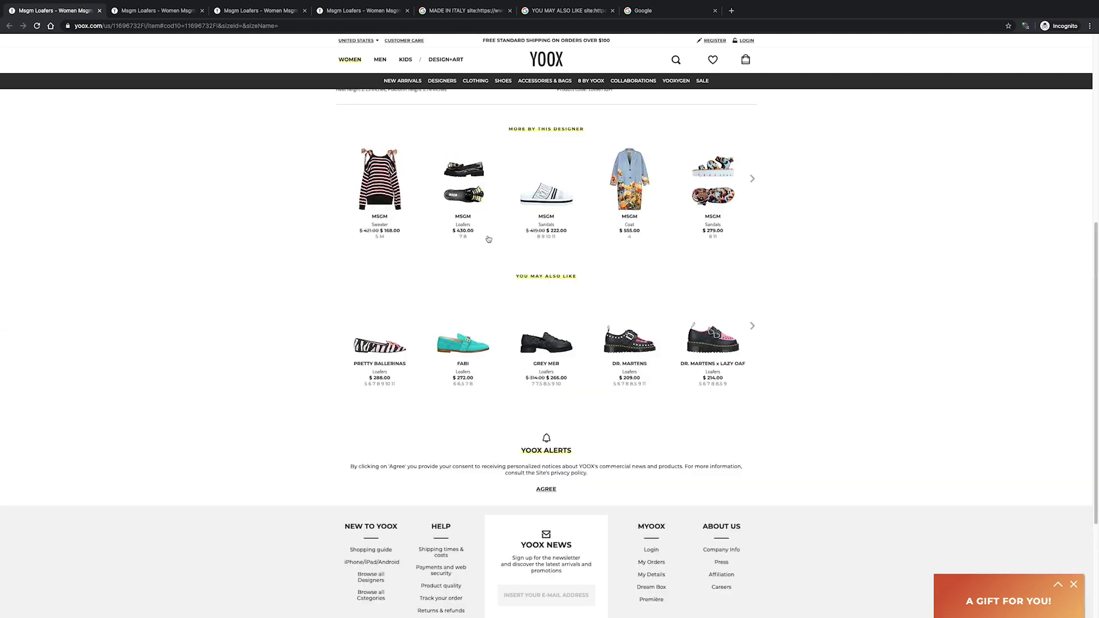
pyautogui.click(1026, 27)
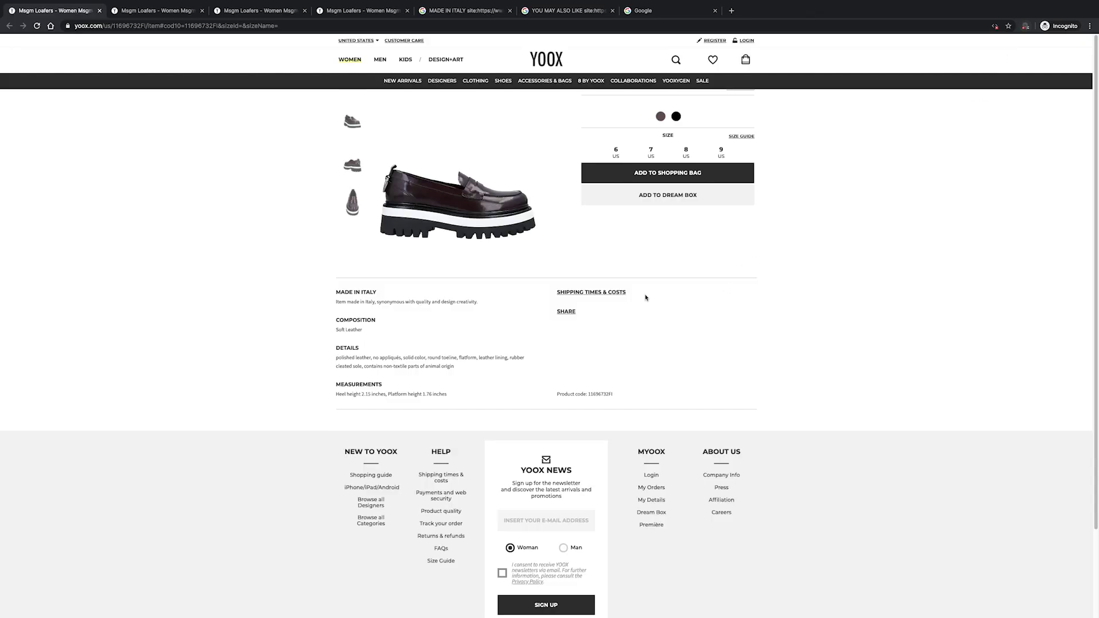
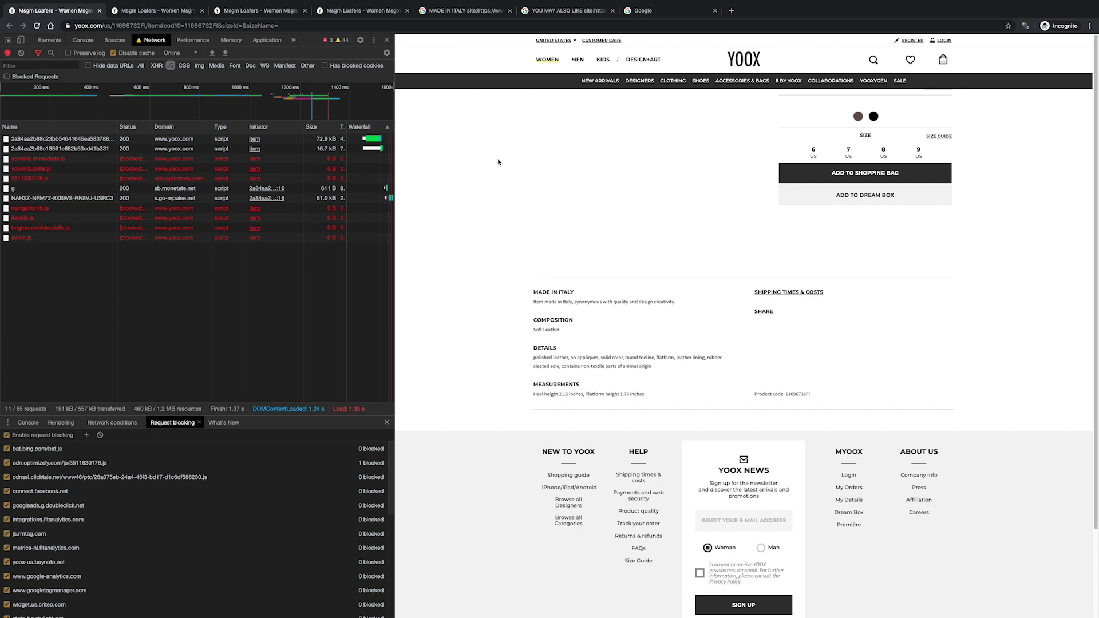
# - Deactivate the .js blocking pattern and reload the page with the other patterns still blocked
pyautogui.scroll(-10, 137, 493)
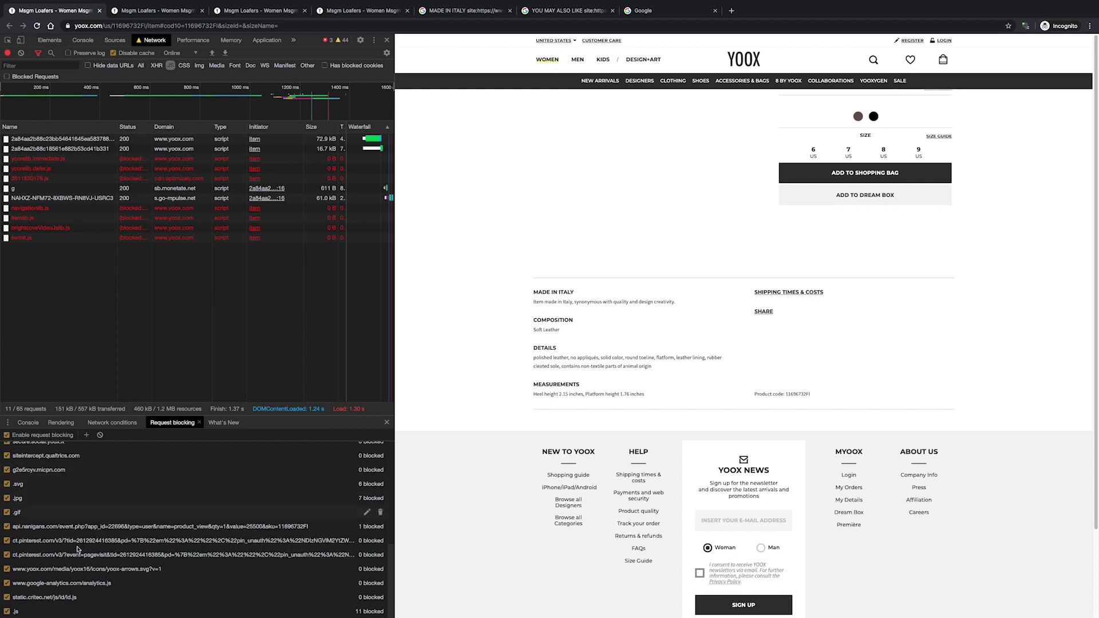
pyautogui.click(7, 611)
pyautogui.click(37, 26)
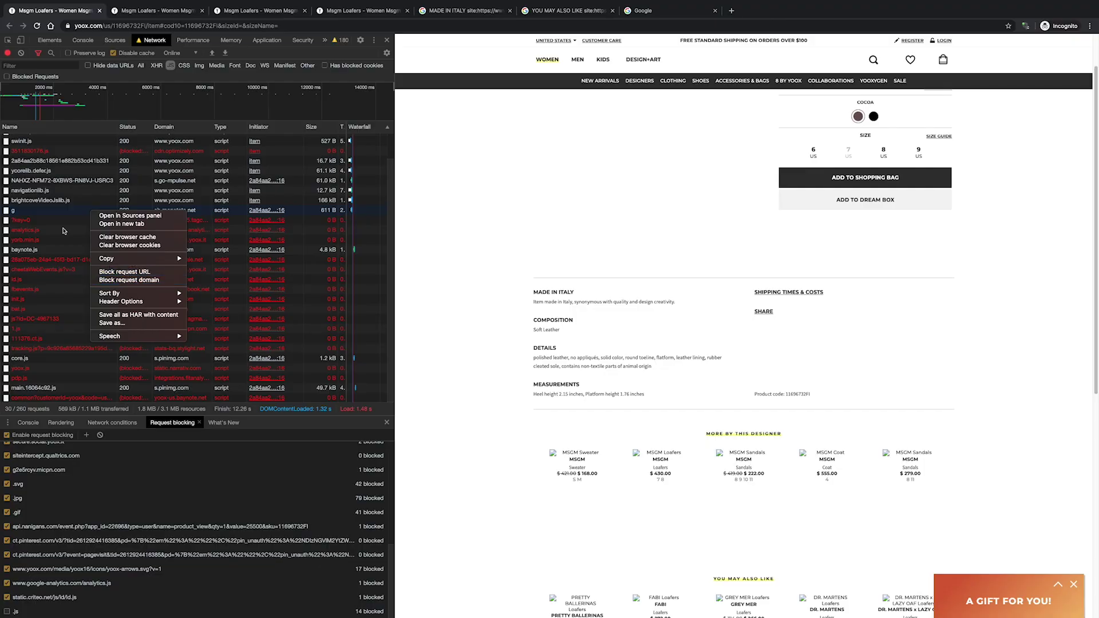
# - Block the request URL of the g script from sb.monetate.net and reload the page to check the recommendation sections
pyautogui.click(50, 213)
pyautogui.click(44, 211)
pyautogui.rightClick(45, 213)
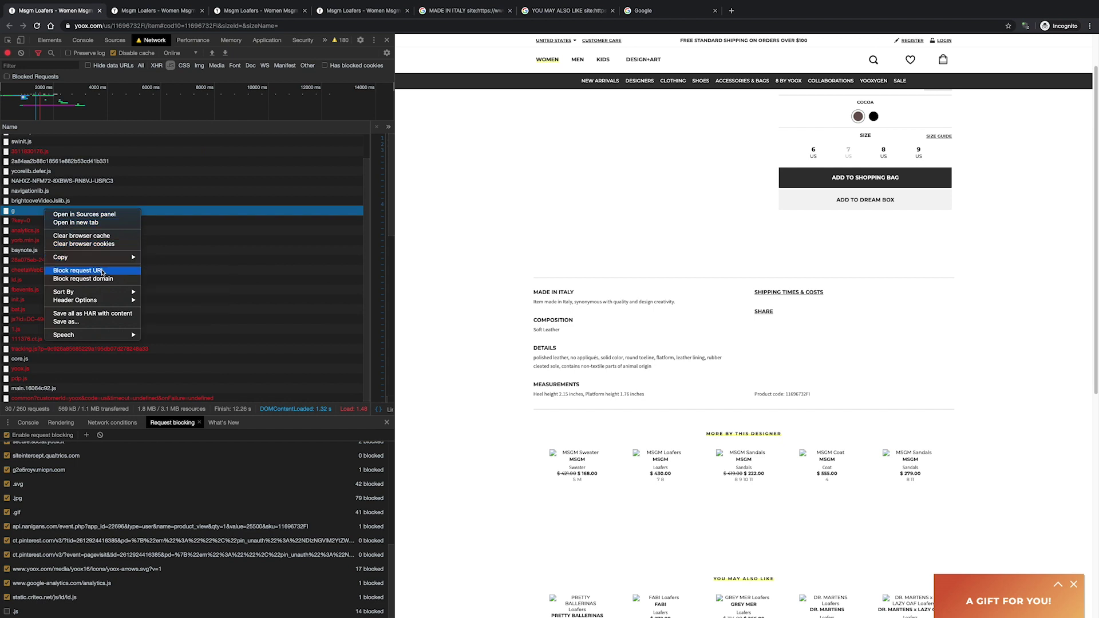
pyautogui.click(102, 271)
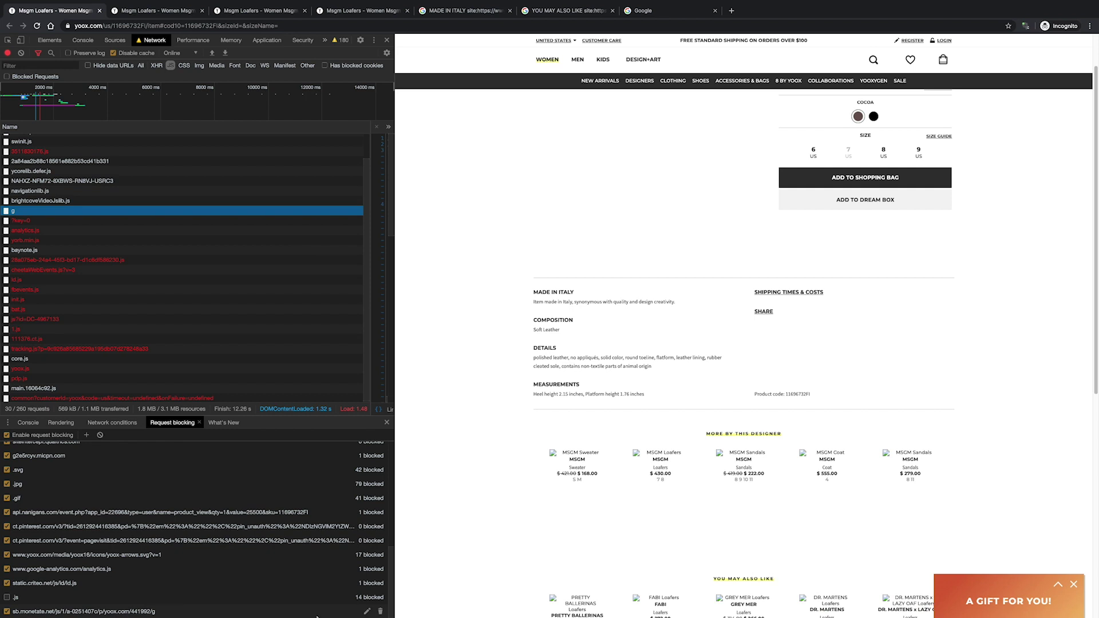
pyautogui.click(38, 26)
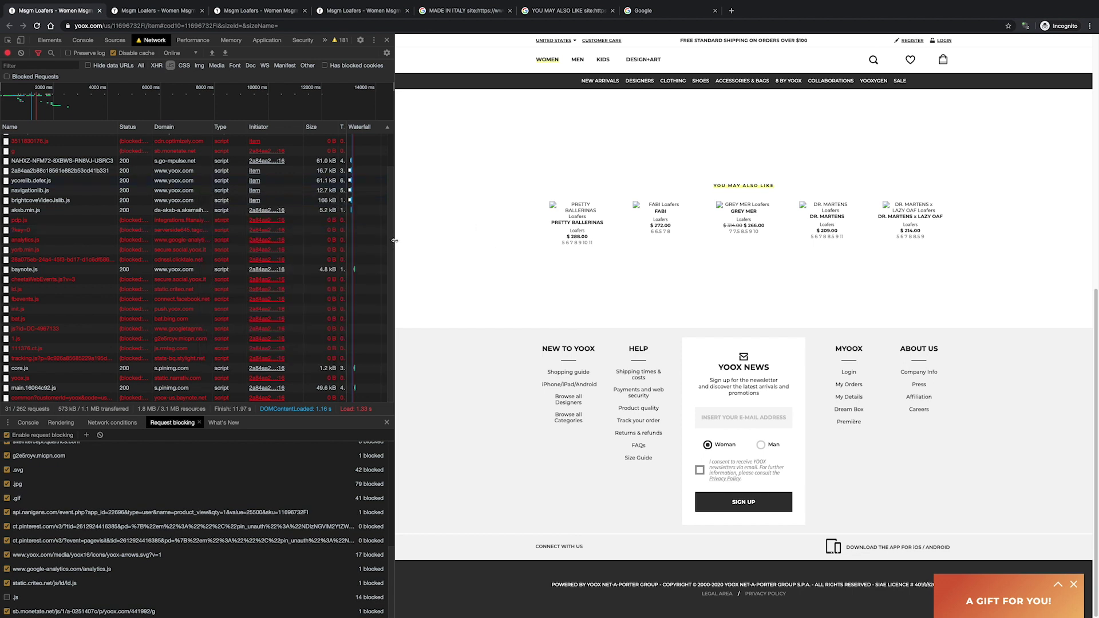
pyautogui.moveTo(394, 239); pyautogui.dragTo(421, 238)
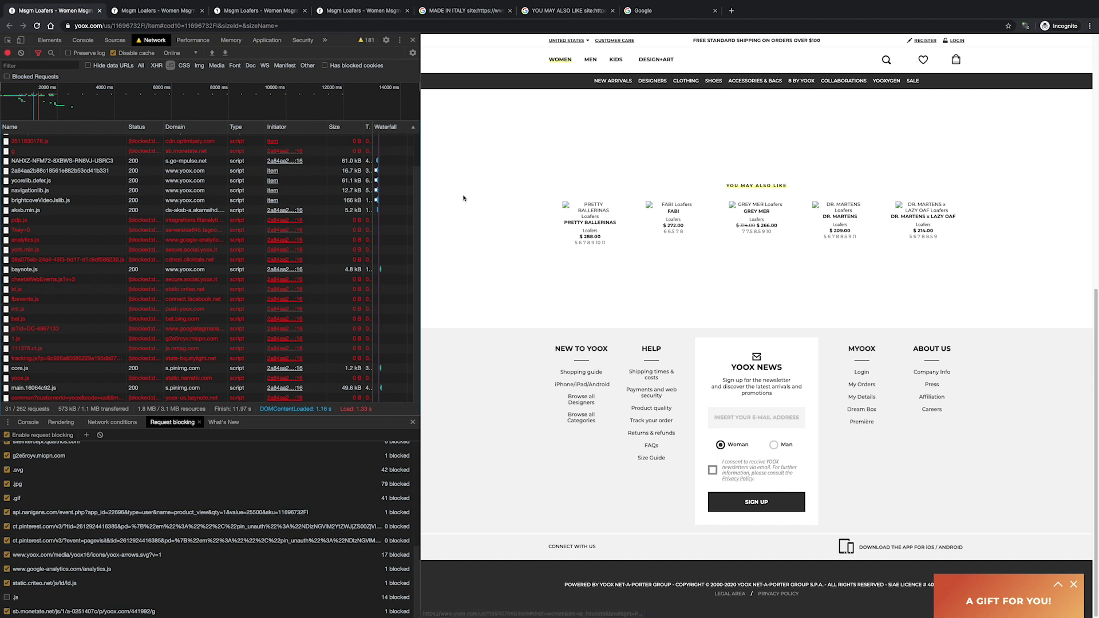
pyautogui.scroll(6, 464, 257)
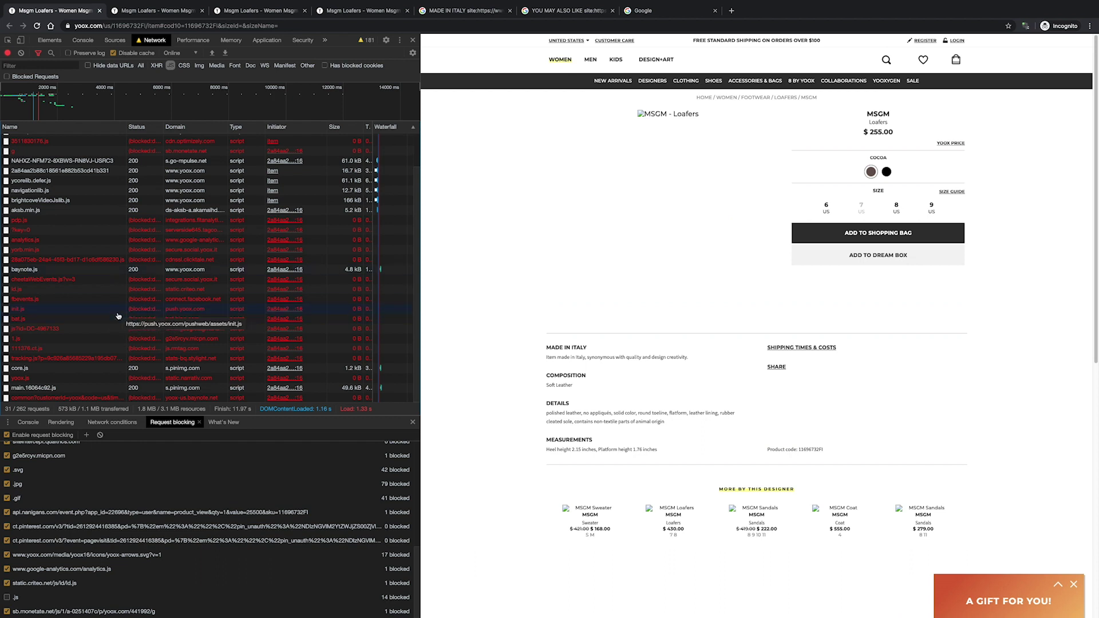
# - Block the request domain of the core.js script from s.pinimg.com and reload the page
pyautogui.rightClick(45, 369)
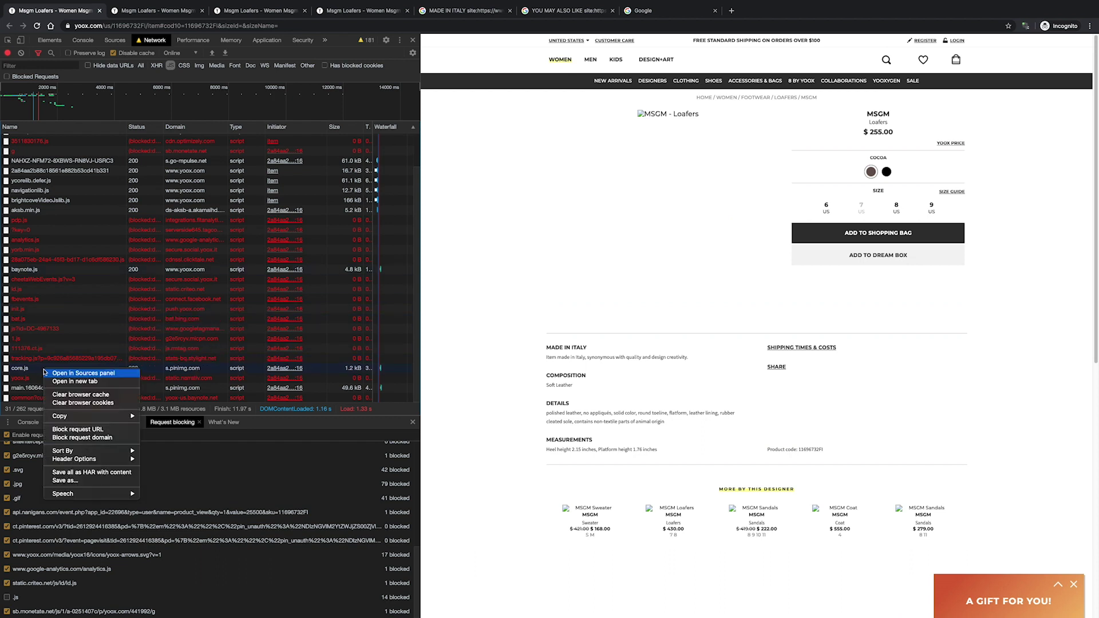
pyautogui.click(25, 375)
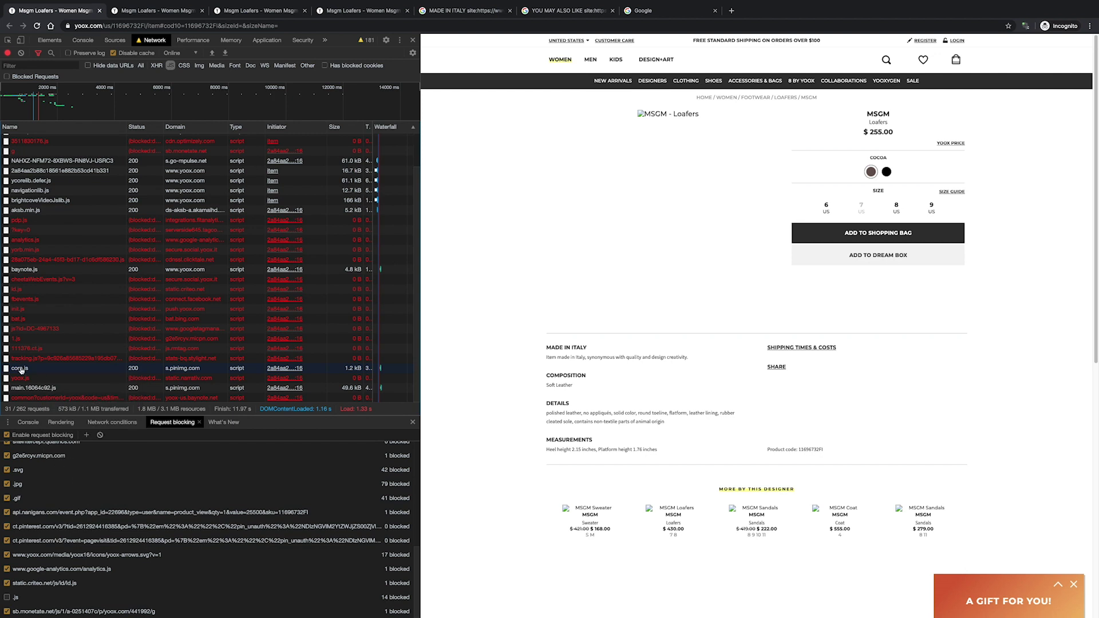
pyautogui.rightClick(21, 370)
pyautogui.click(58, 443)
pyautogui.click(36, 25)
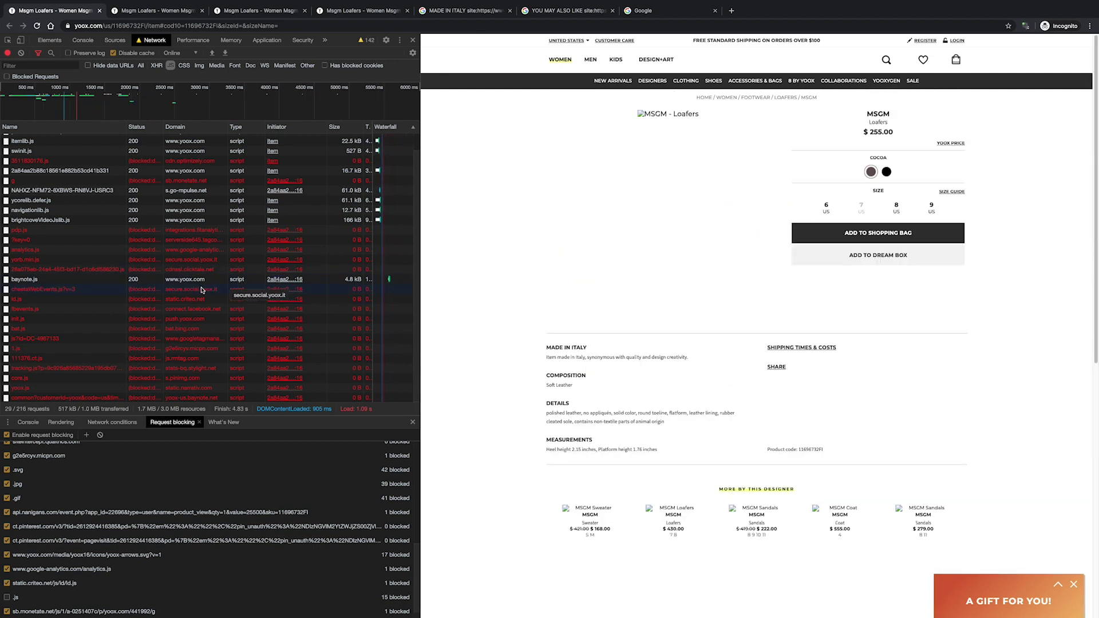
# - Check the reloaded page for the MORE BY THIS DESIGNER and YOU MAY ALSO LIKE sections, highlighting the second heading
pyautogui.scroll(1, 206, 289)
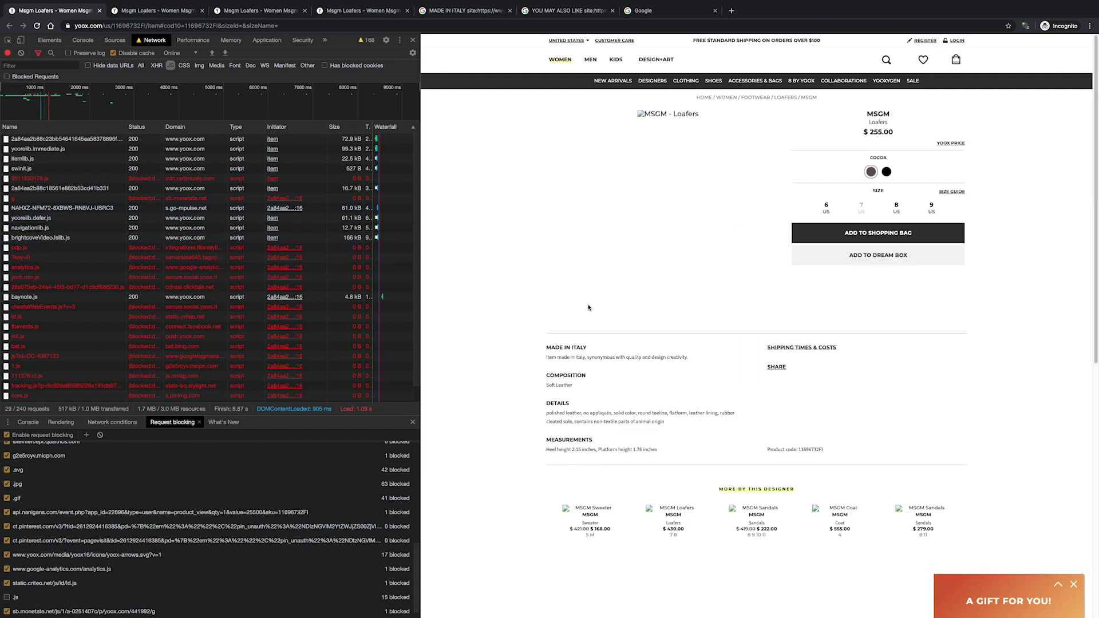
pyautogui.scroll(-5, 589, 307)
pyautogui.scroll(4, 589, 307)
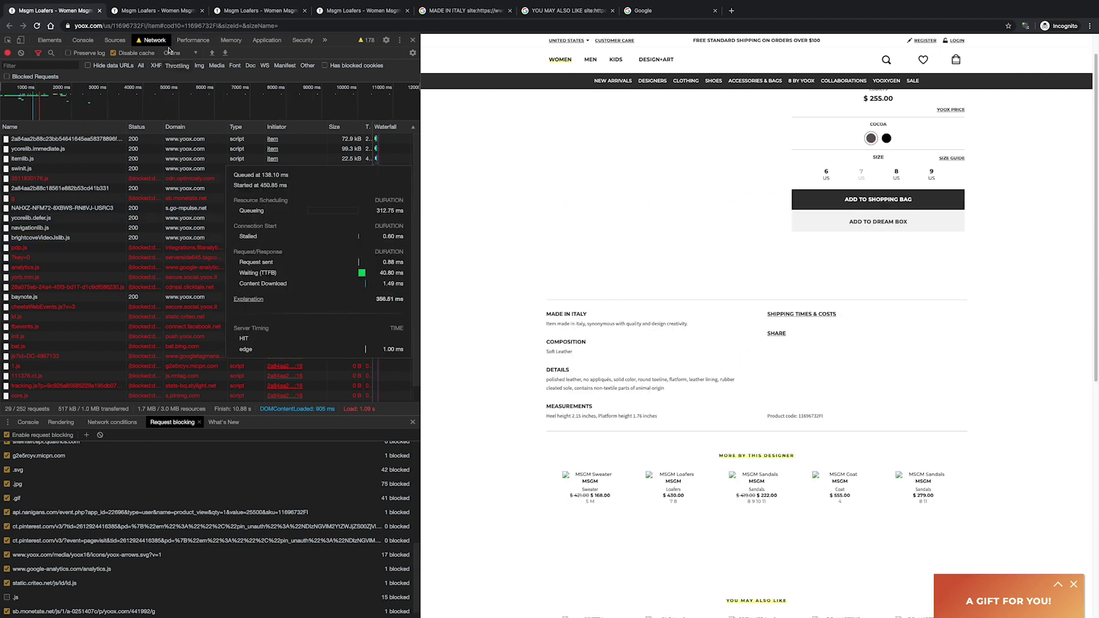
pyautogui.click(203, 41)
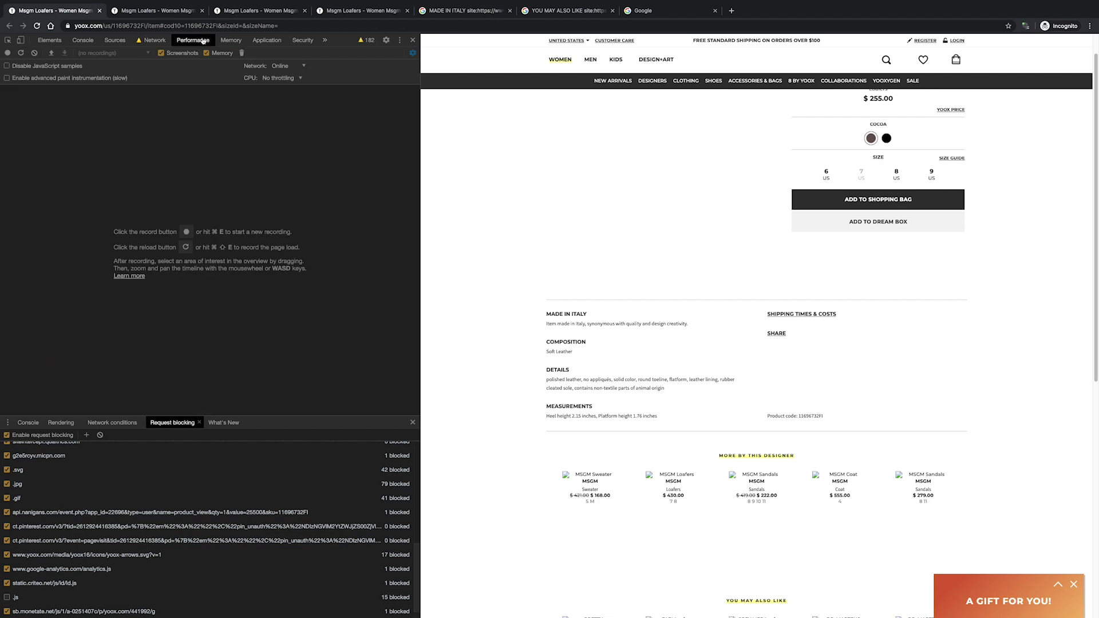
pyautogui.scroll(1, 476, 319)
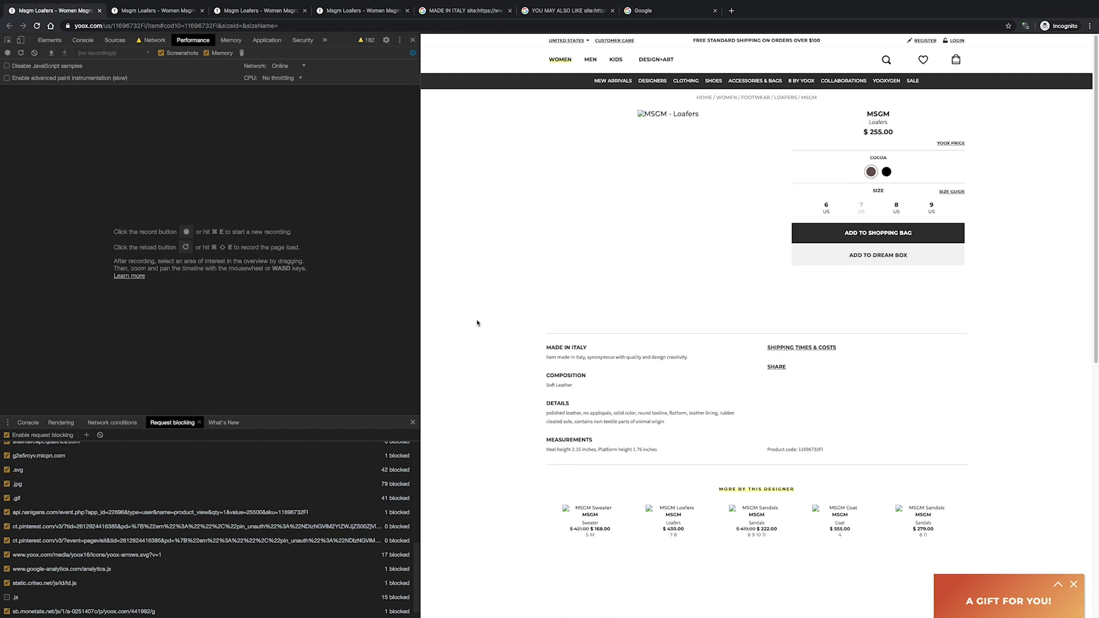
pyautogui.scroll(-8, 477, 323)
pyautogui.scroll(3, 477, 323)
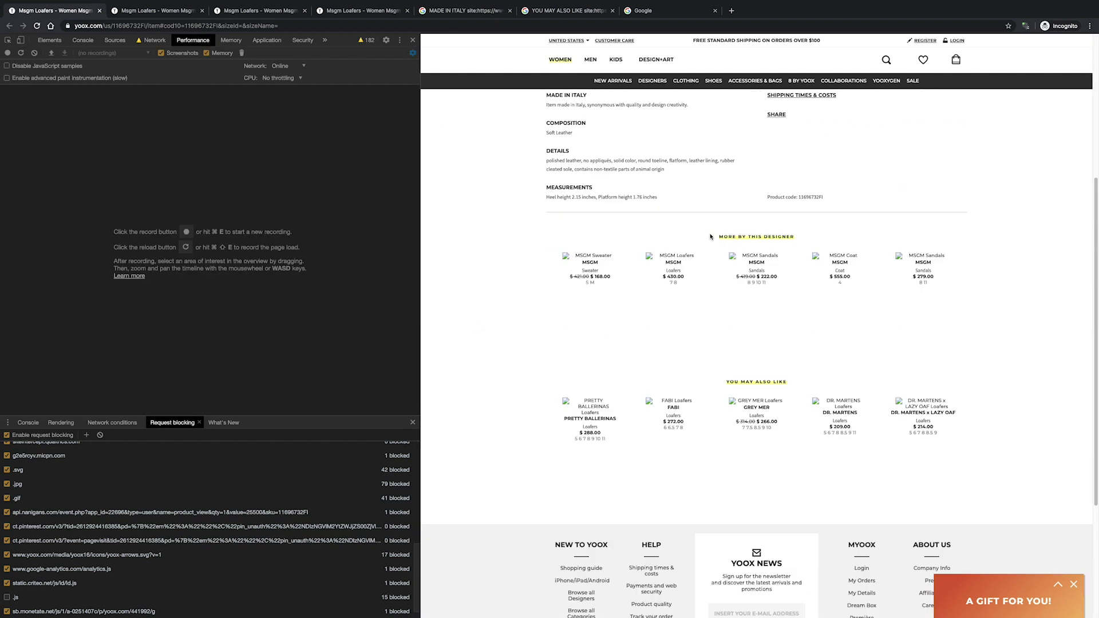
pyautogui.moveTo(732, 381); pyautogui.dragTo(820, 373)
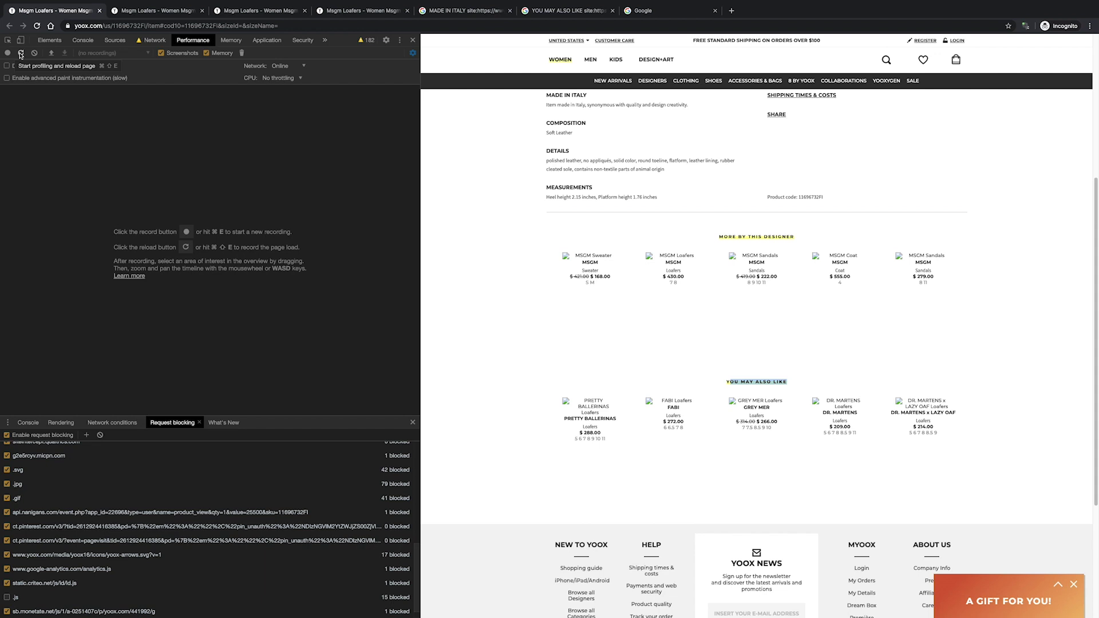
# - Record a performance profile of the product page while it reloads
pyautogui.click(152, 41)
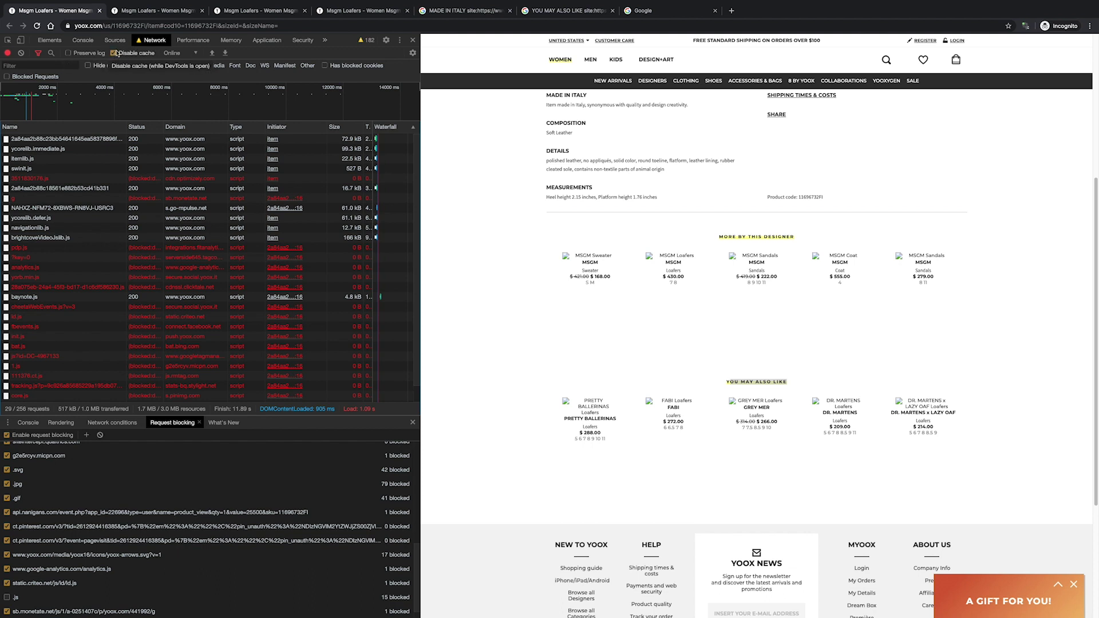
pyautogui.click(193, 40)
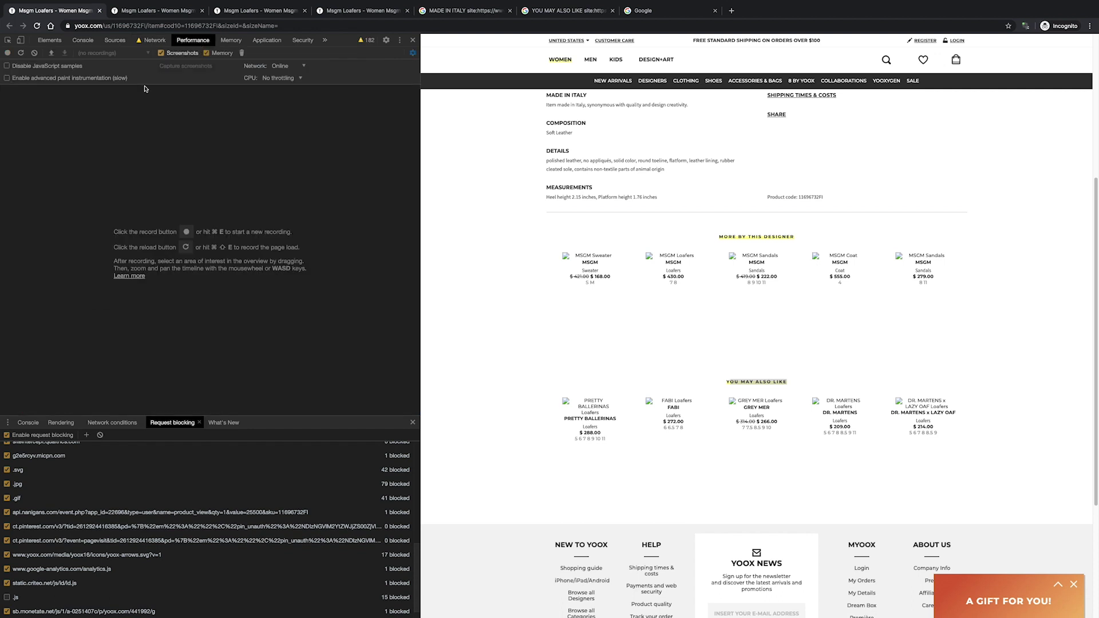
pyautogui.click(22, 54)
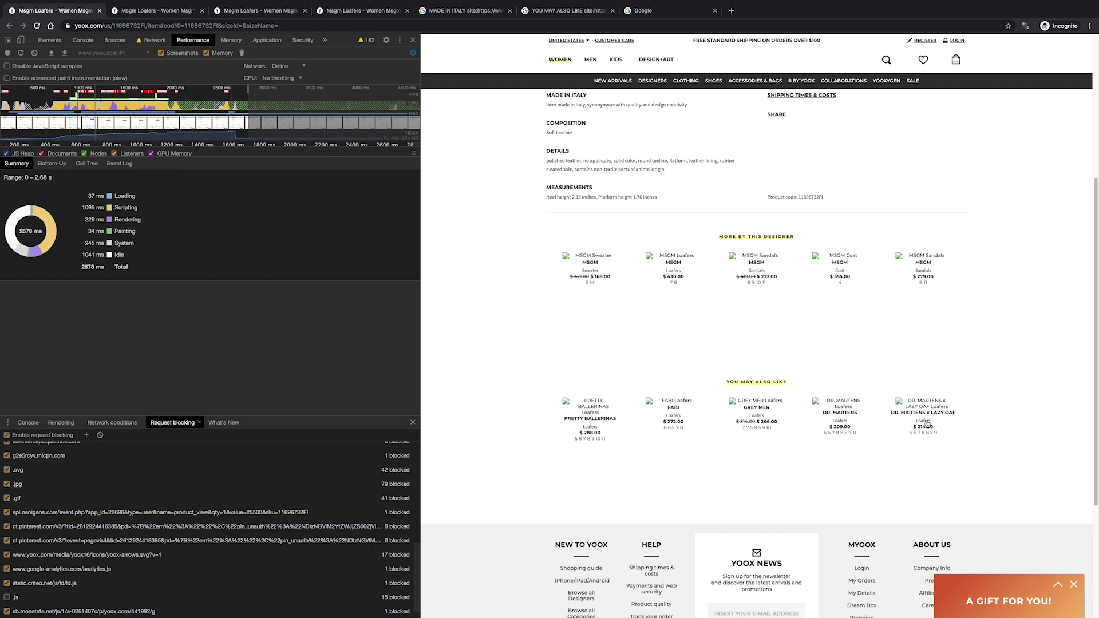
# - Set CPU throttling to 6× slowdown and record a new performance profile of the page load
pyautogui.click(279, 78)
pyautogui.click(290, 93)
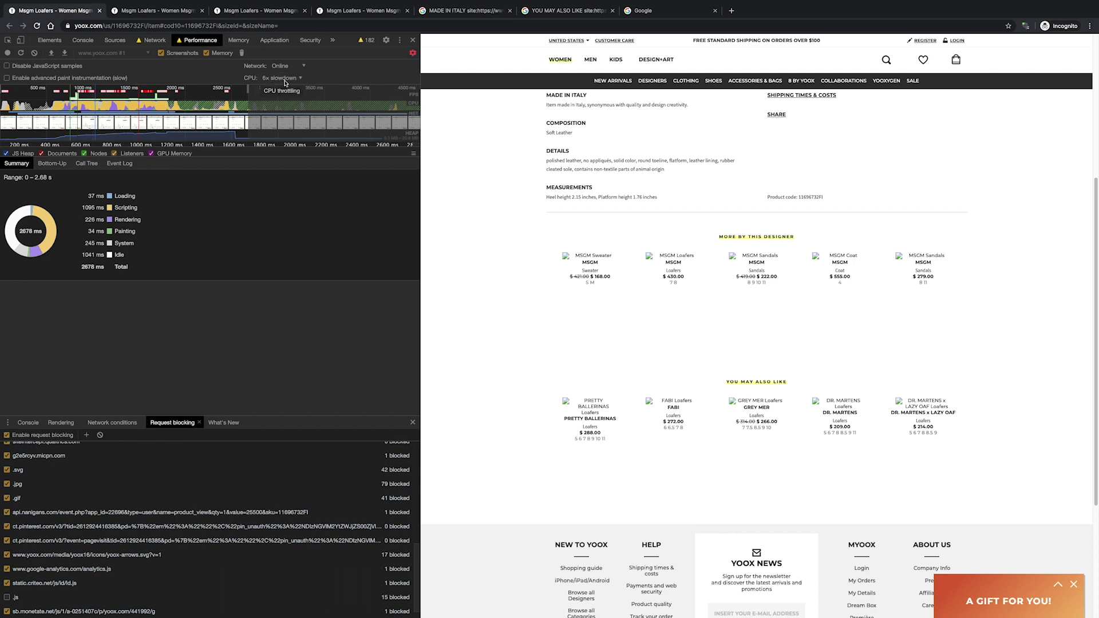
pyautogui.click(20, 53)
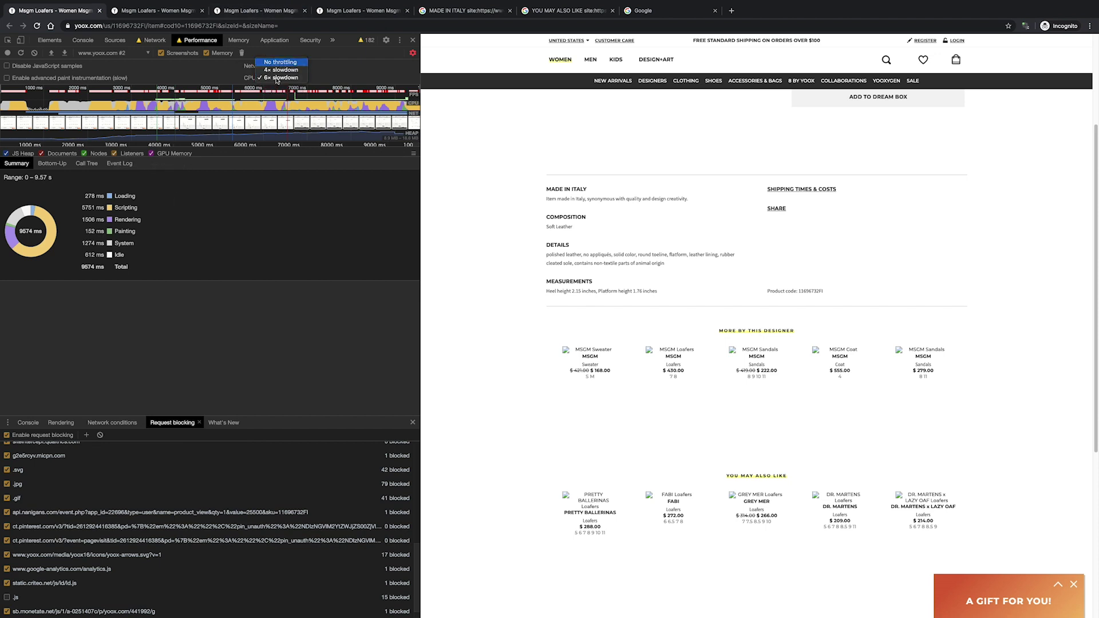
# - Set CPU throttling to No throttling and reload the product page
pyautogui.click(37, 26)
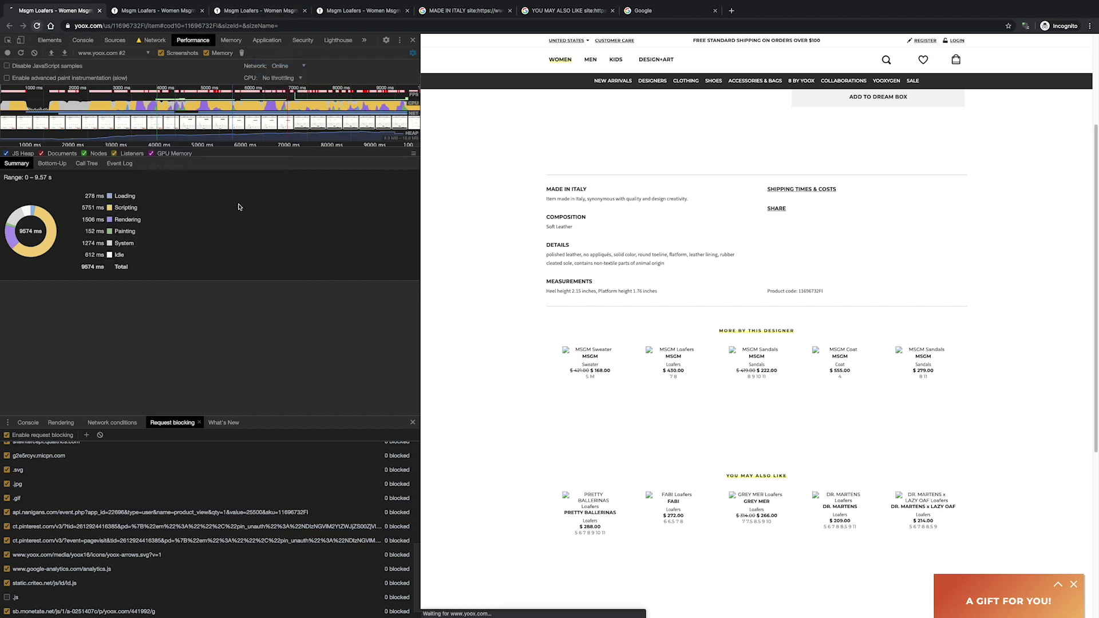